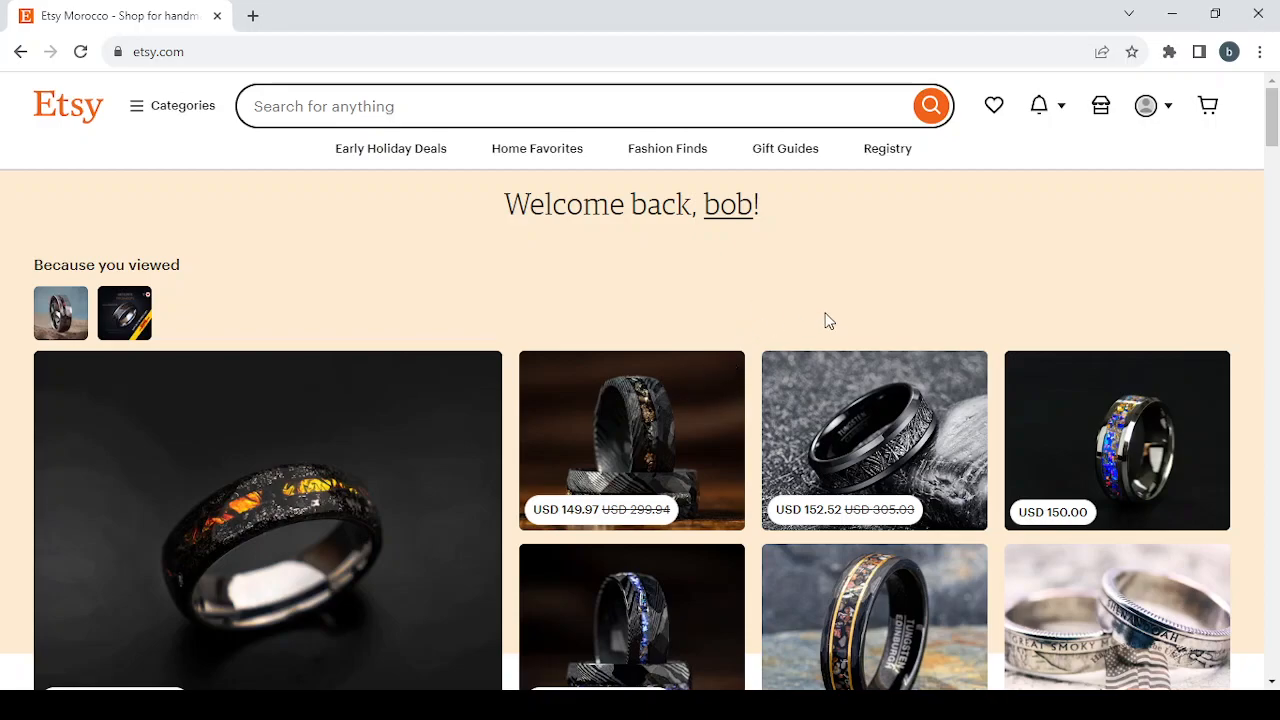
Browse the recommended, sponsored and recently viewed ring listings on the Etsy home page
scroll(827, 320, down, 3)
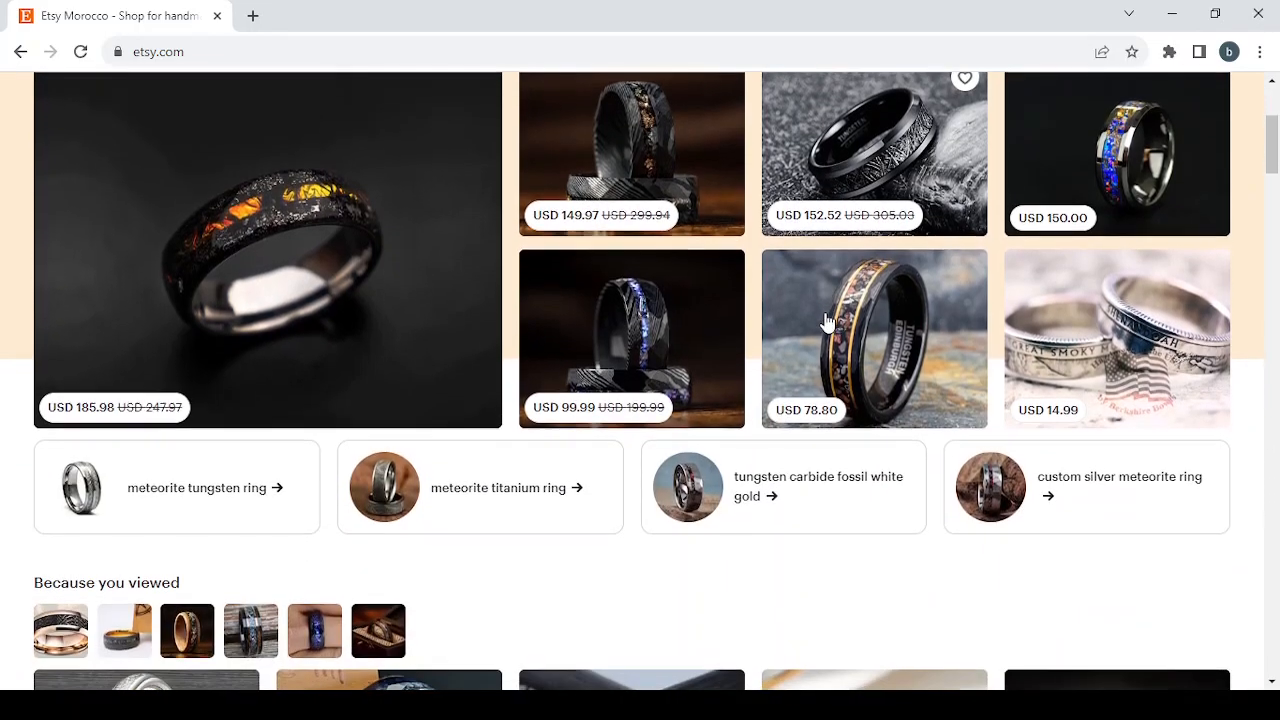
scroll(827, 320, up, 1)
scroll(827, 320, down, 3)
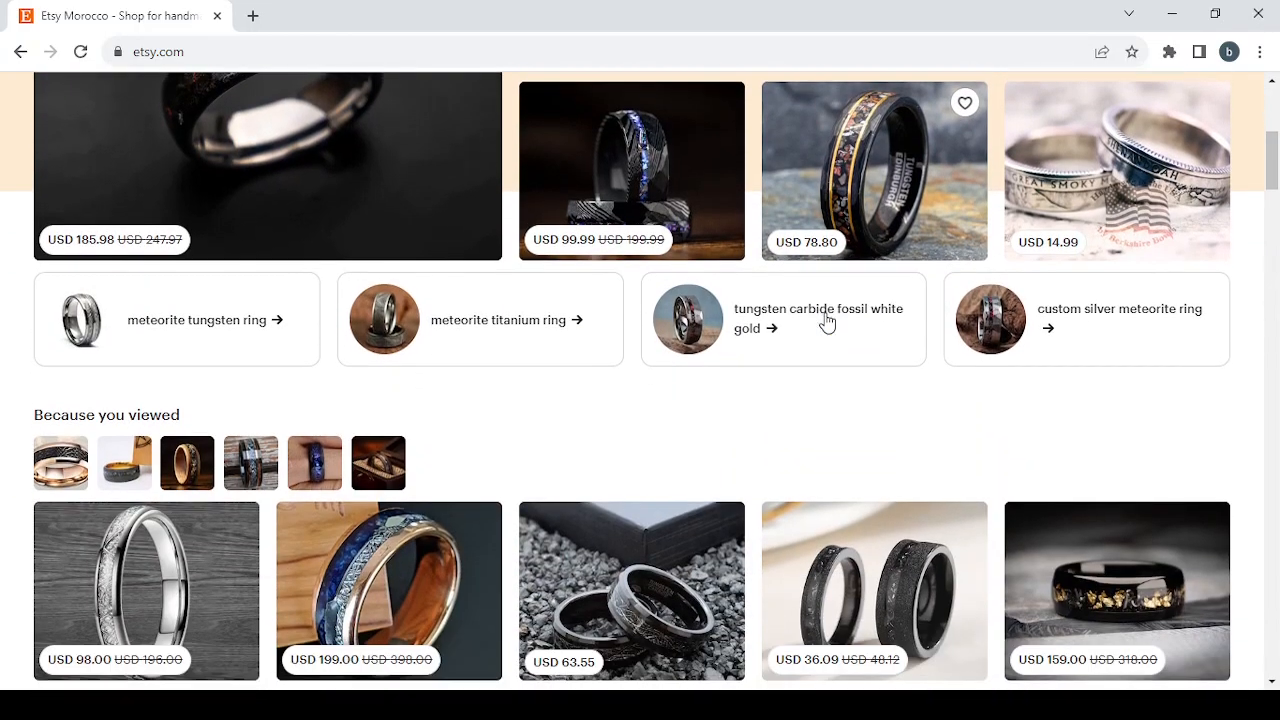
scroll(827, 320, down, 1)
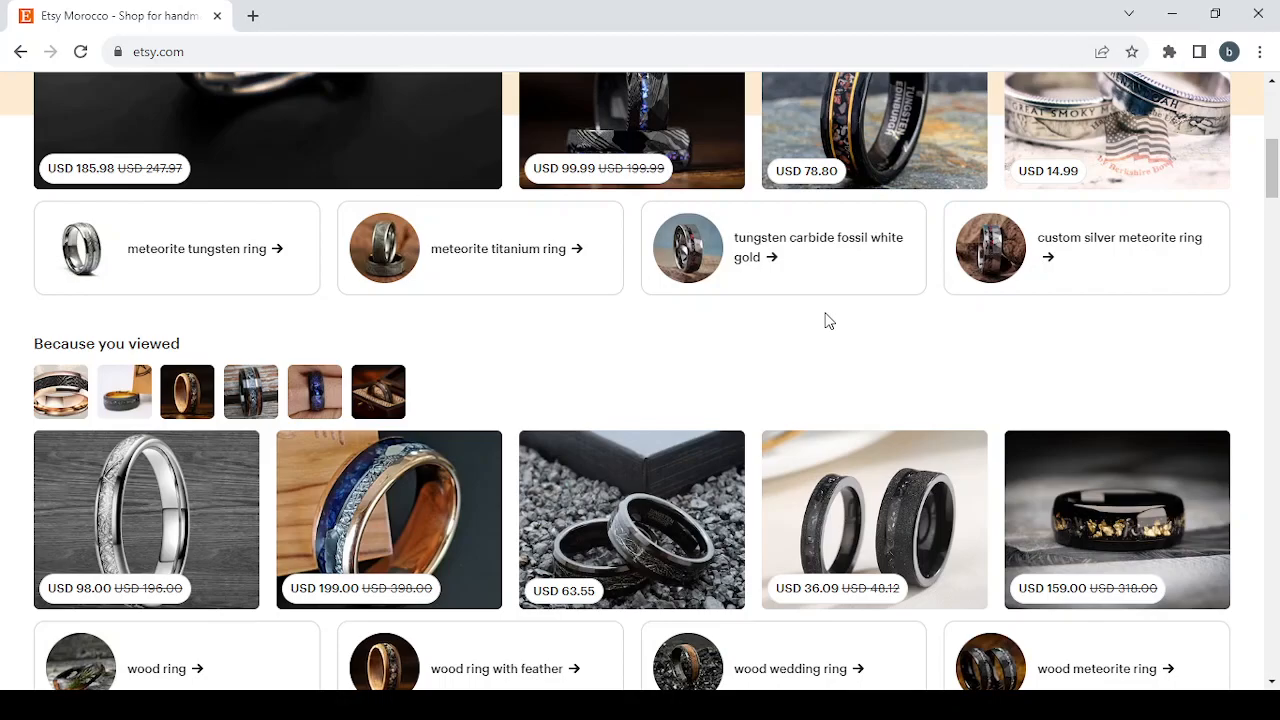
scroll(825, 320, up, 3)
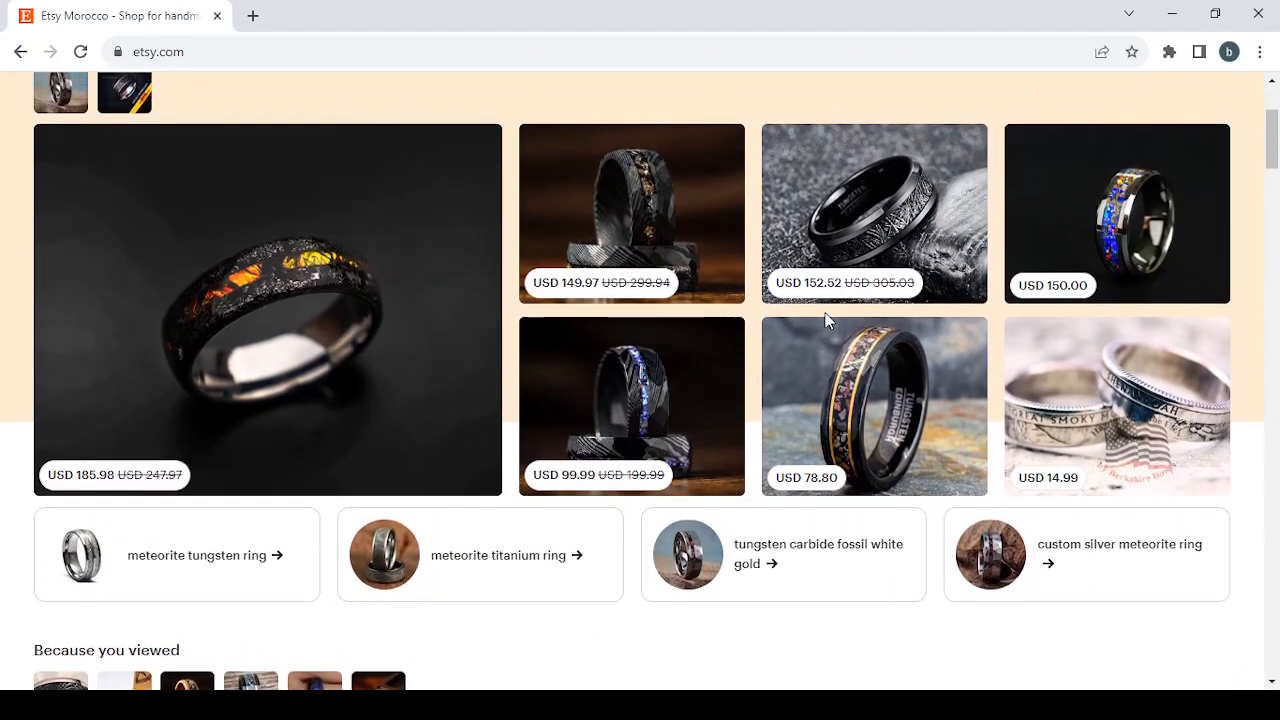
scroll(825, 320, up, 2)
scroll(827, 320, down, 3)
scroll(826, 318, down, 8)
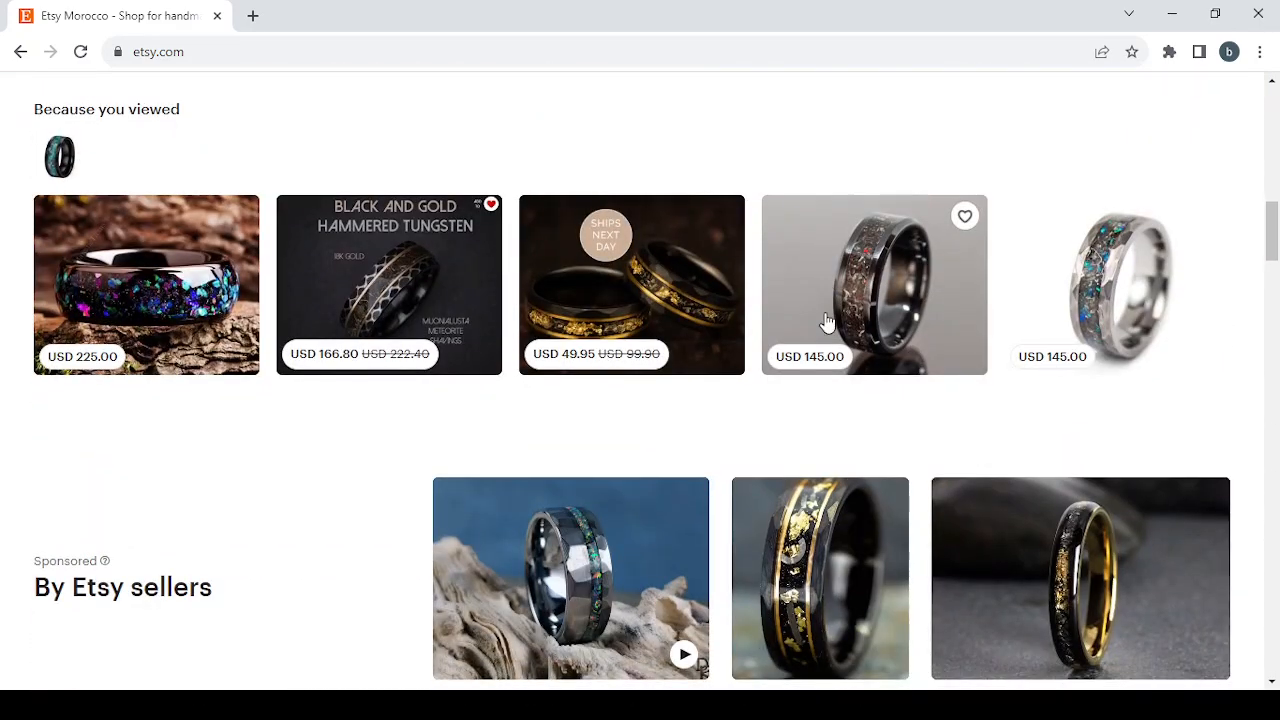
scroll(826, 320, down, 4)
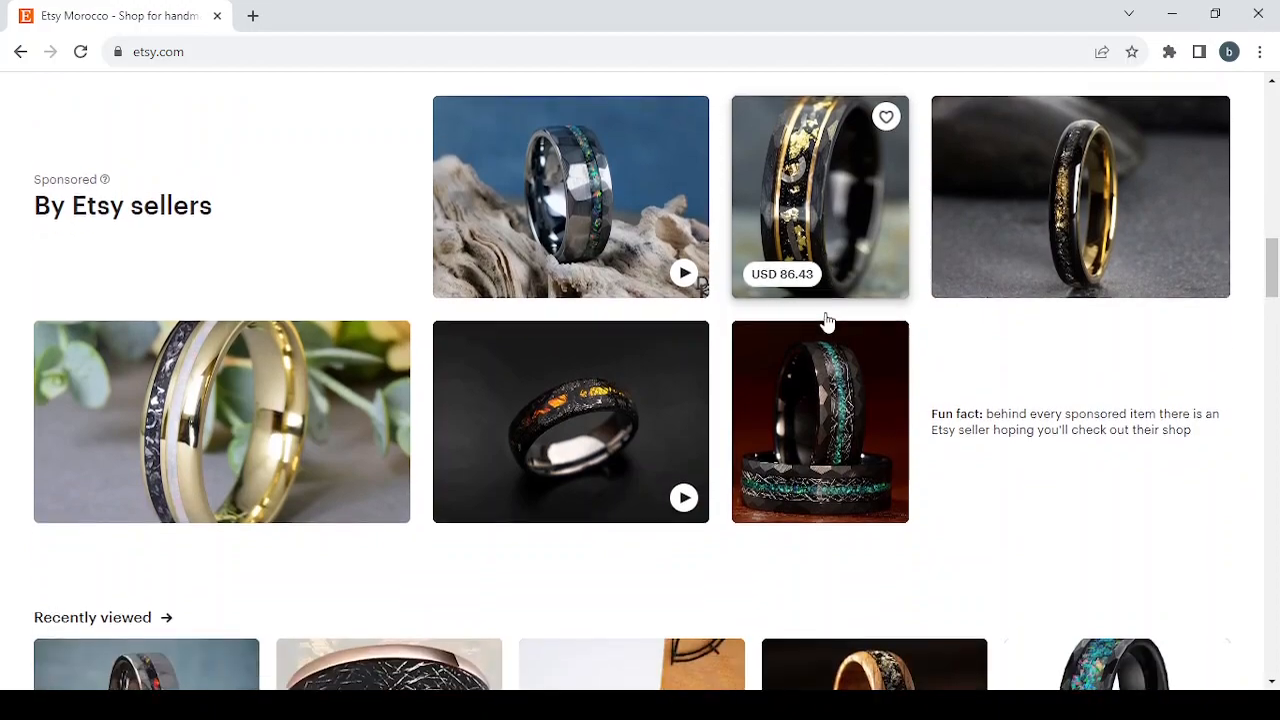
scroll(826, 320, down, 2)
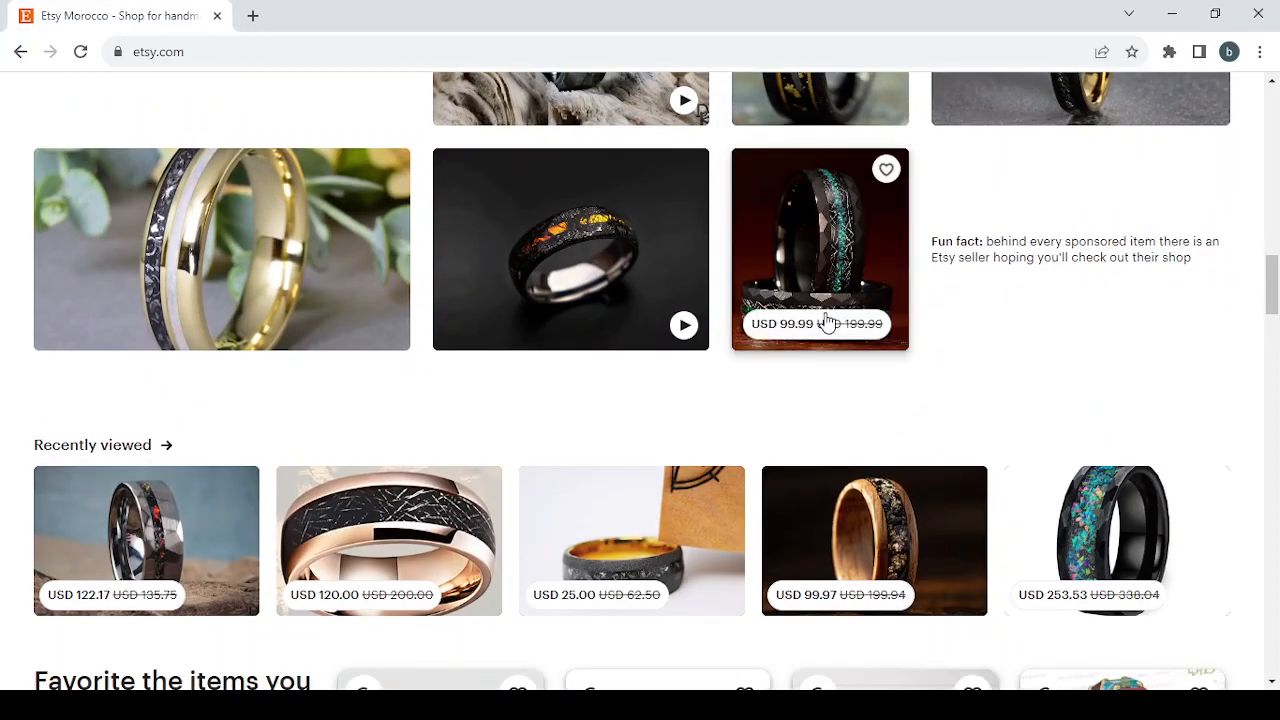
scroll(826, 320, up, 3)
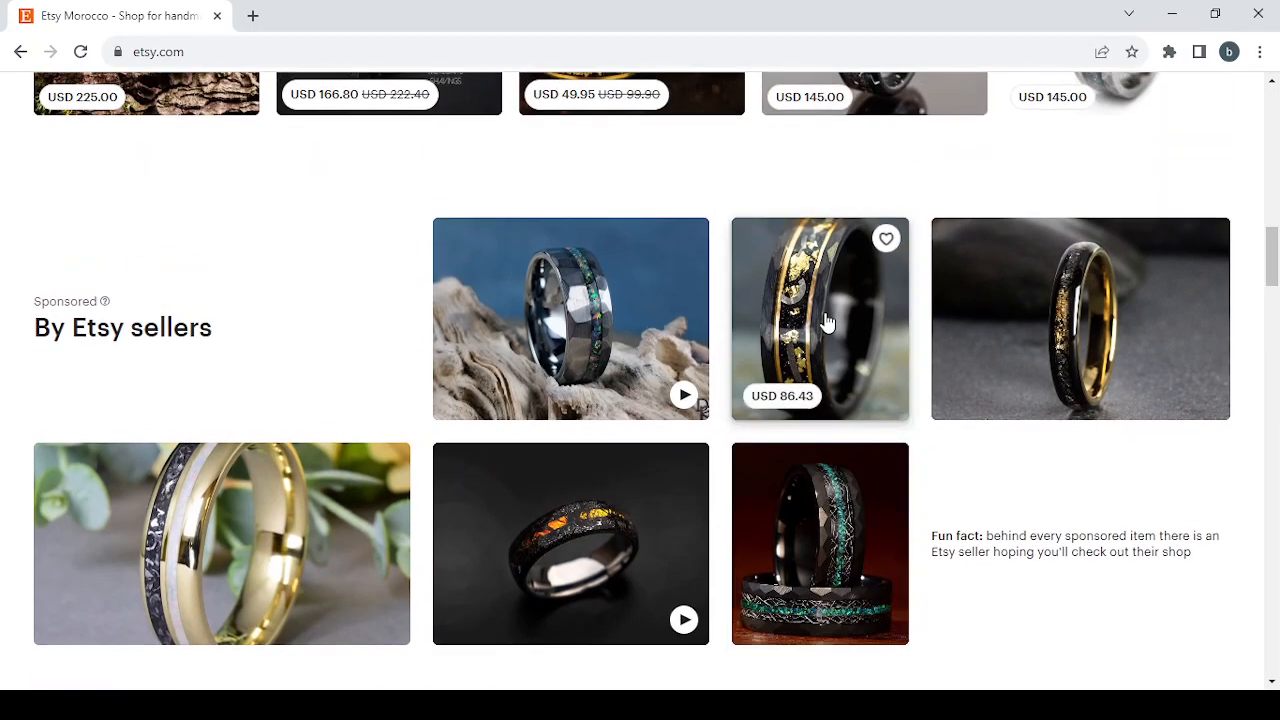
Open the sponsored 4mm Gold Leaf Meteorite Ring listing and look through its photos up to the ring box
click(1100, 348)
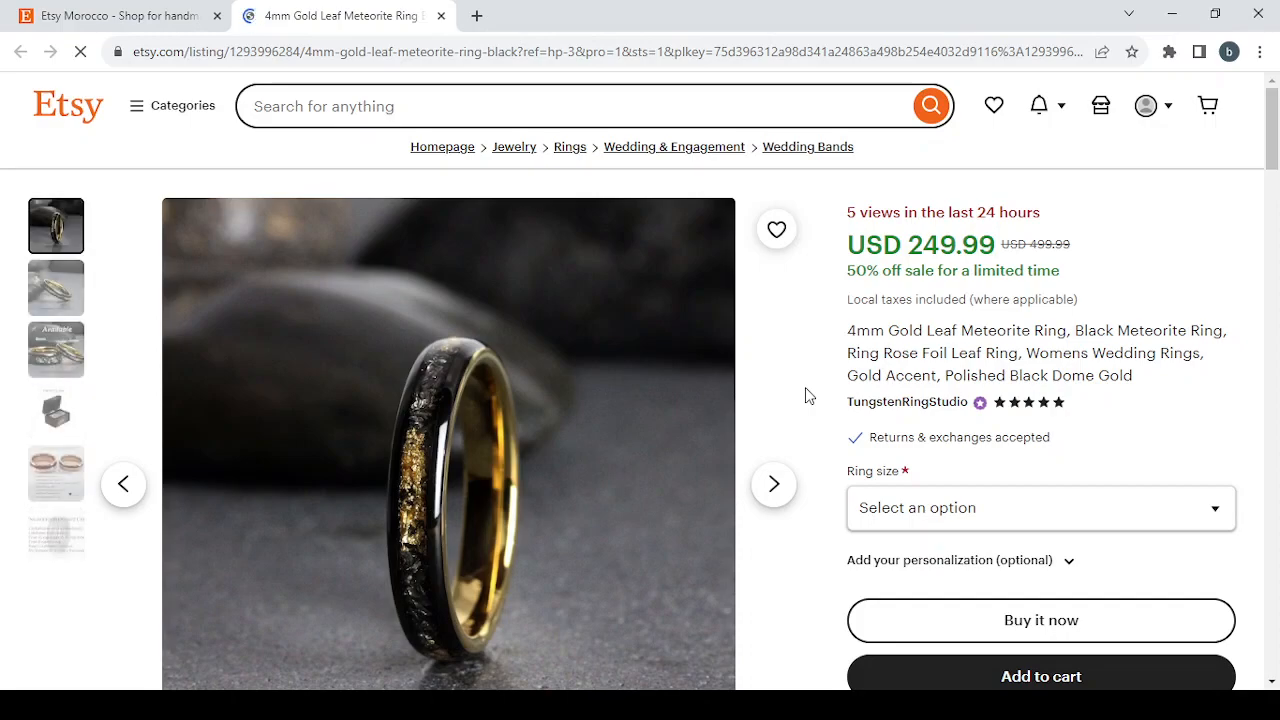
click(777, 500)
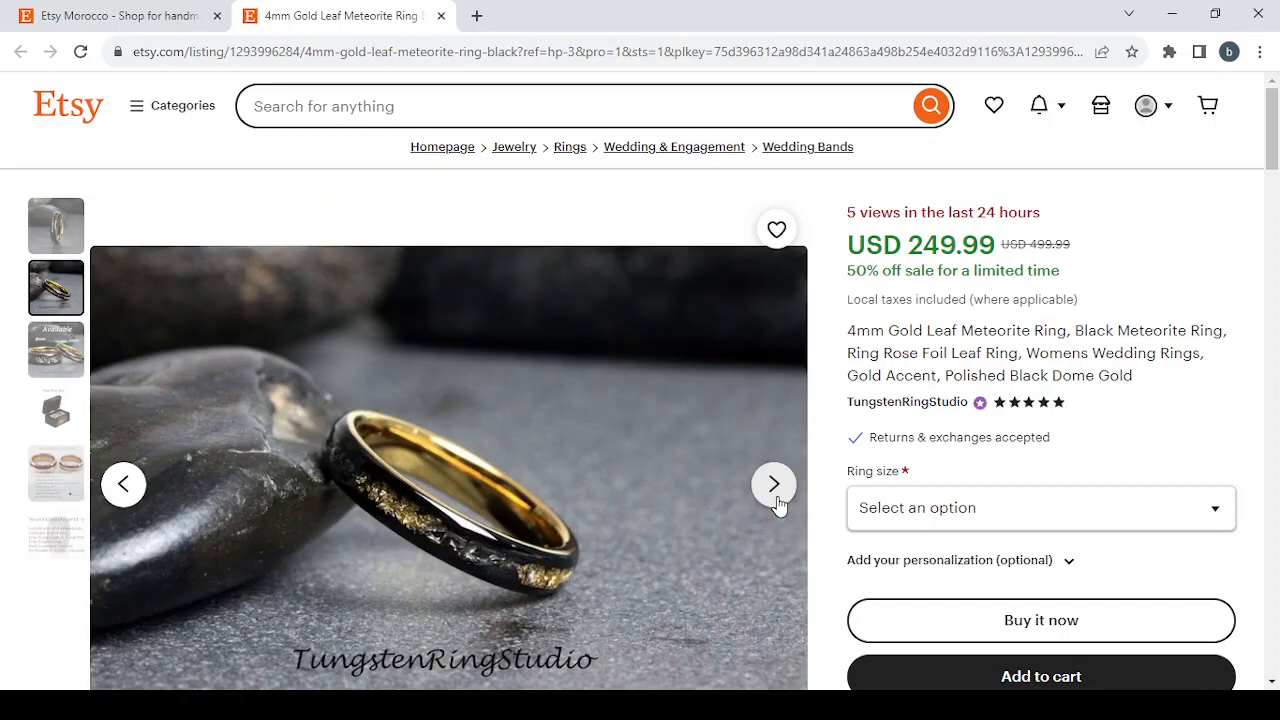
click(777, 502)
click(778, 503)
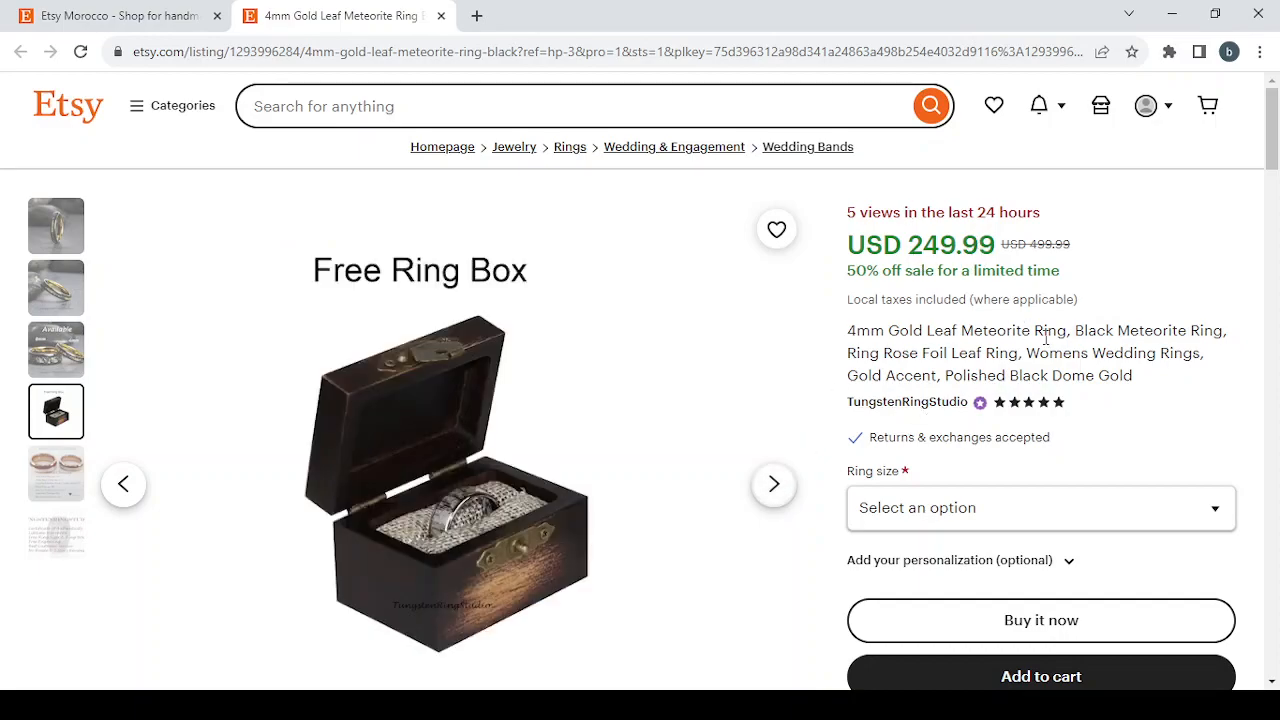
Examine the ring listing's purchase options, item details, reviews and shipping policies, and close the listing
scroll(1047, 340, down, 1)
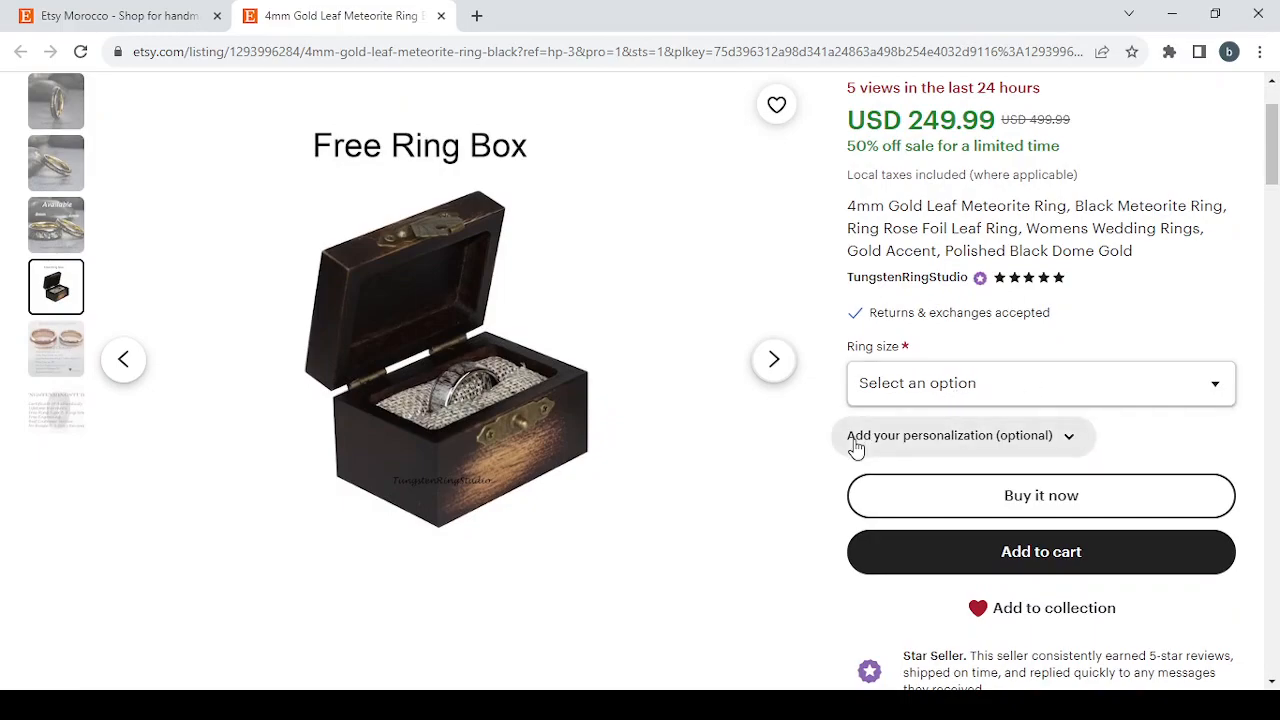
scroll(851, 443, down, 1)
scroll(856, 445, down, 2)
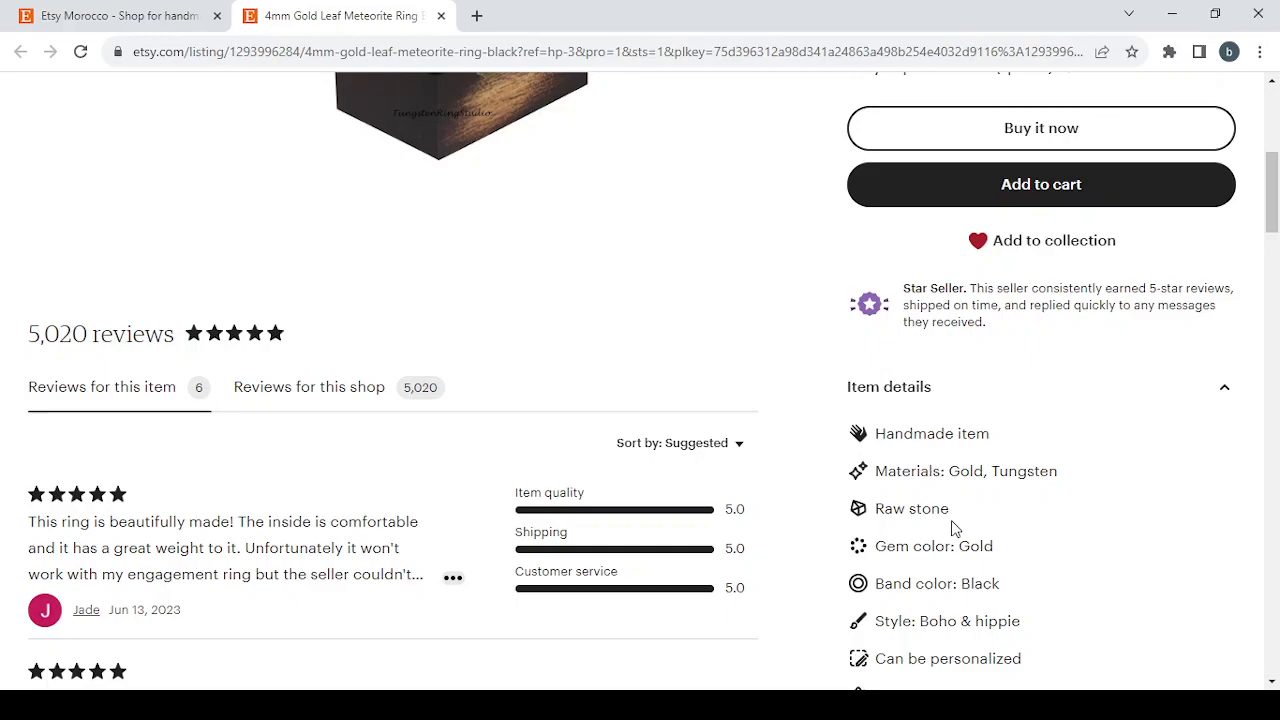
scroll(953, 528, down, 5)
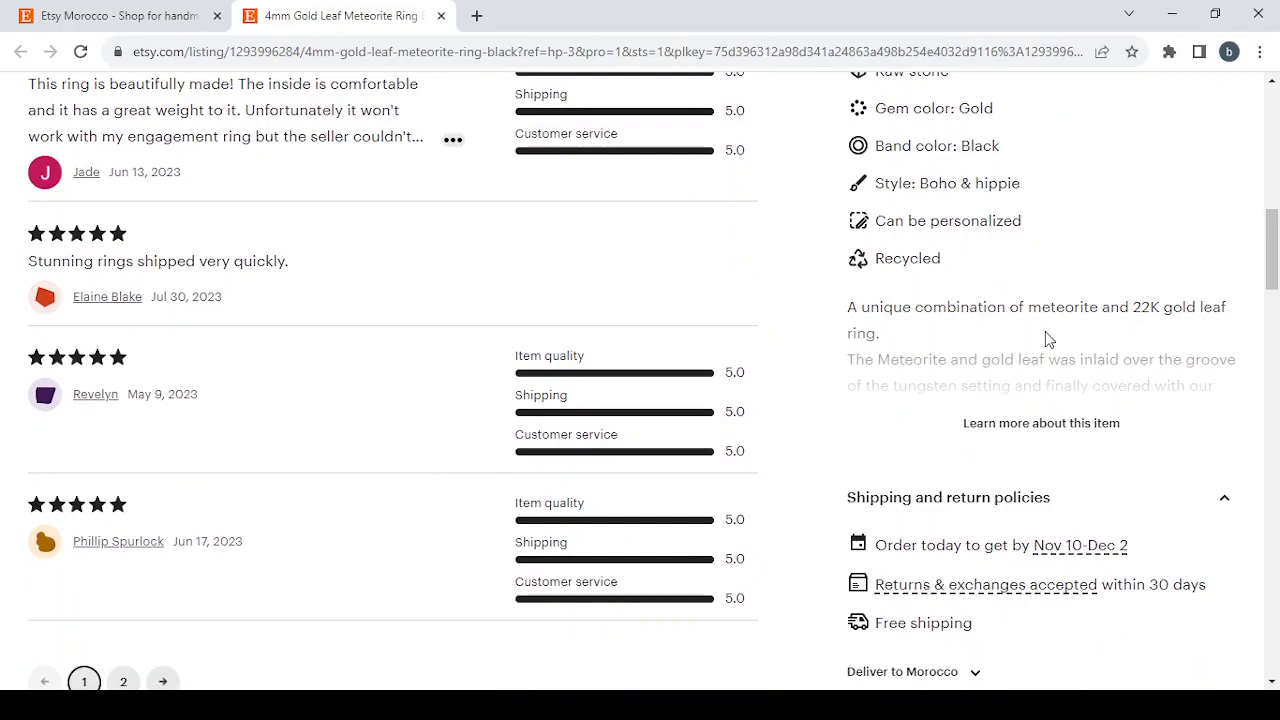
scroll(1045, 331, down, 3)
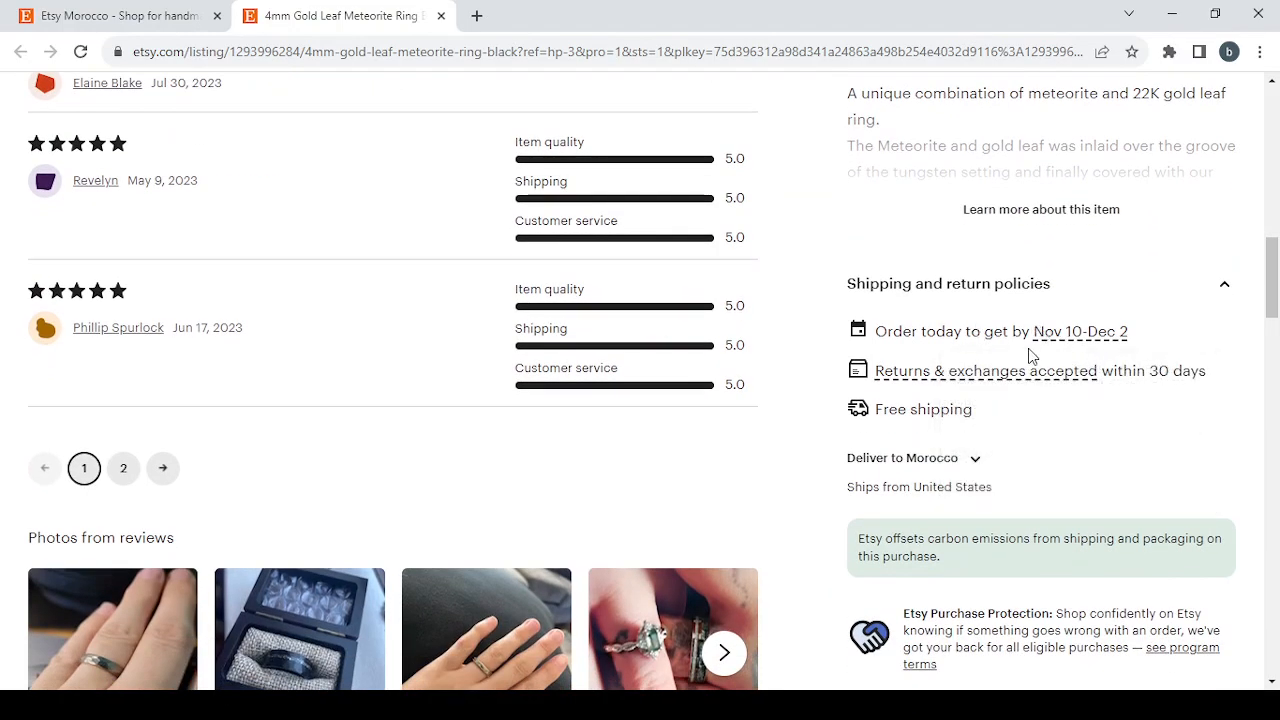
scroll(1028, 348, down, 3)
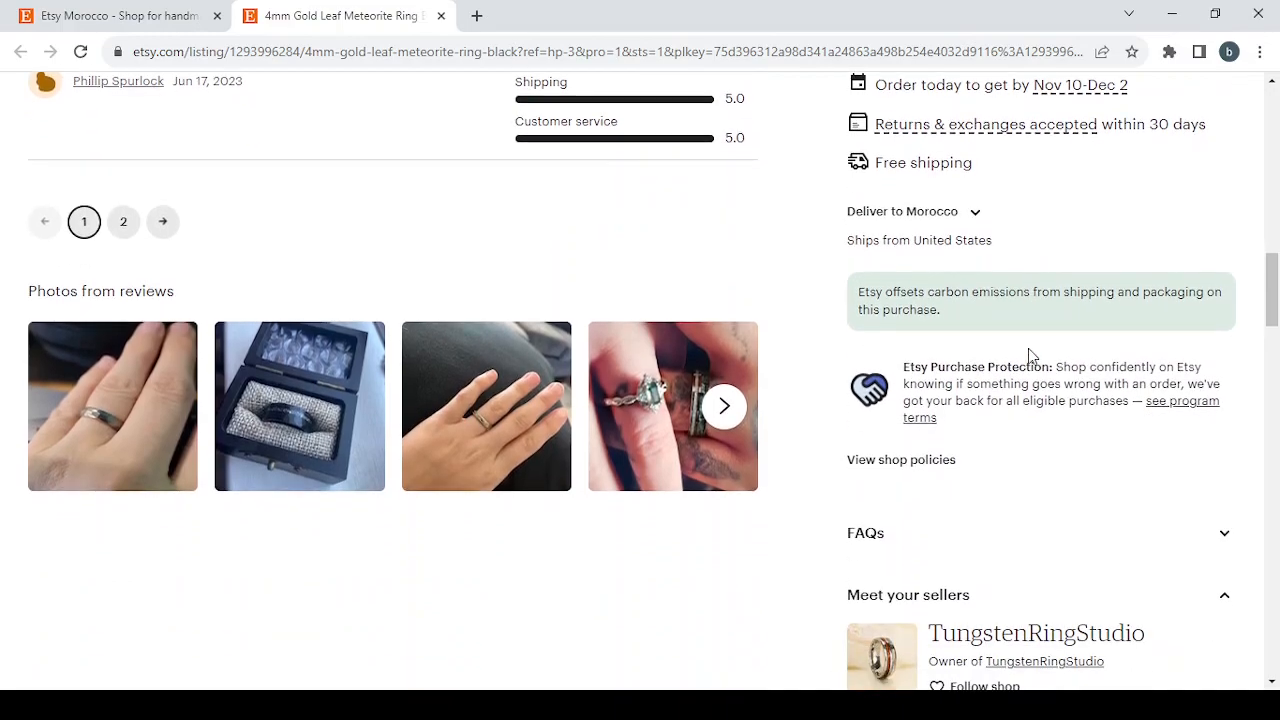
scroll(1028, 348, up, 15)
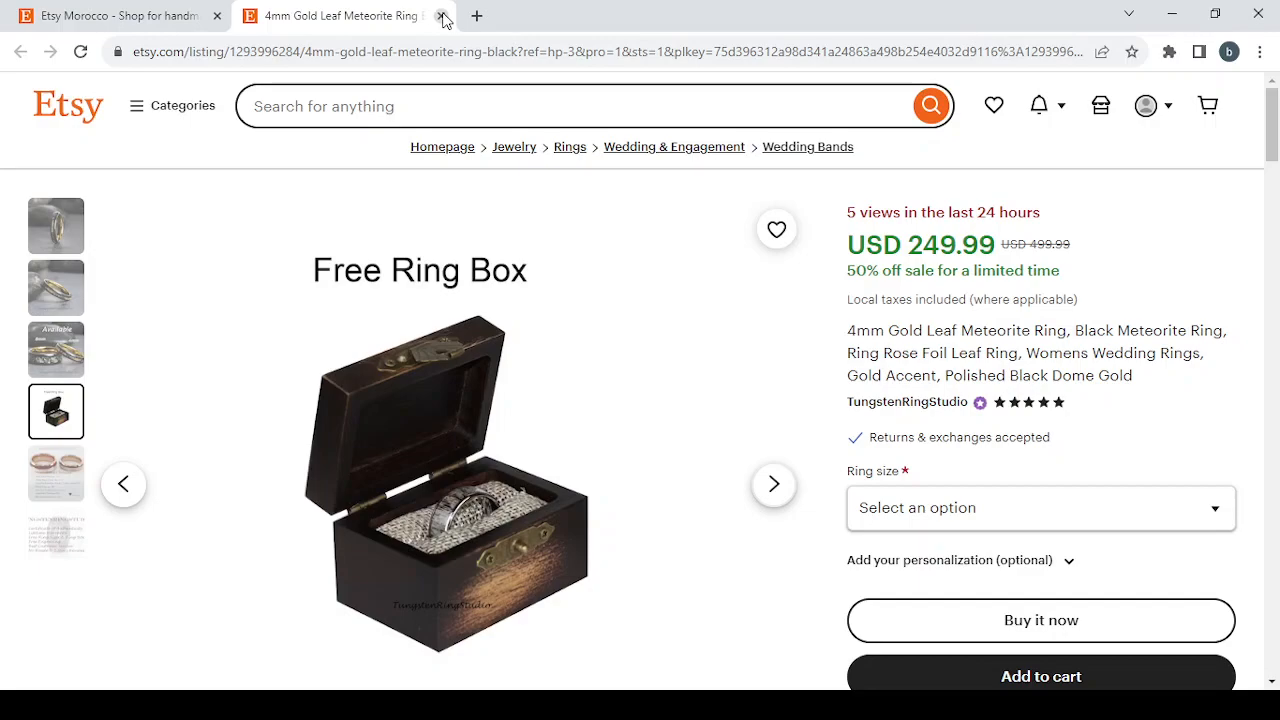
click(441, 16)
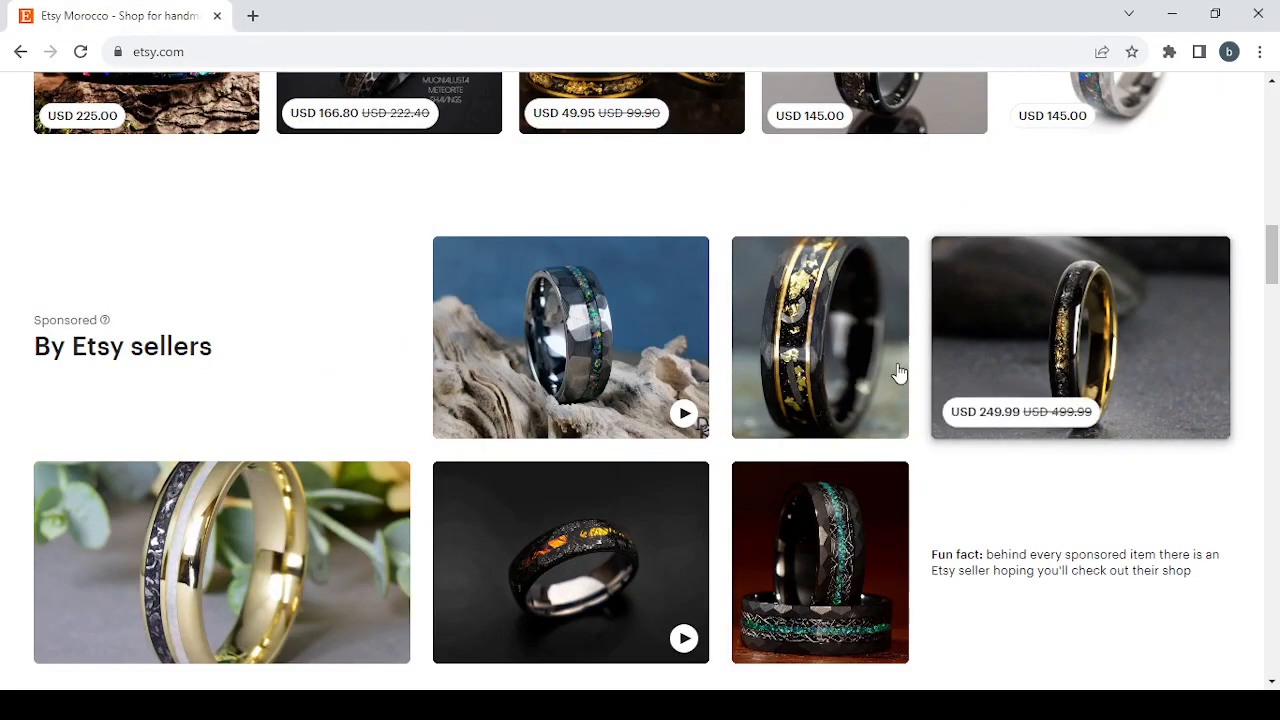
Enter the seller's shop setup from the Etsy home page and go back to its shop preferences stage
scroll(895, 462, up, 10)
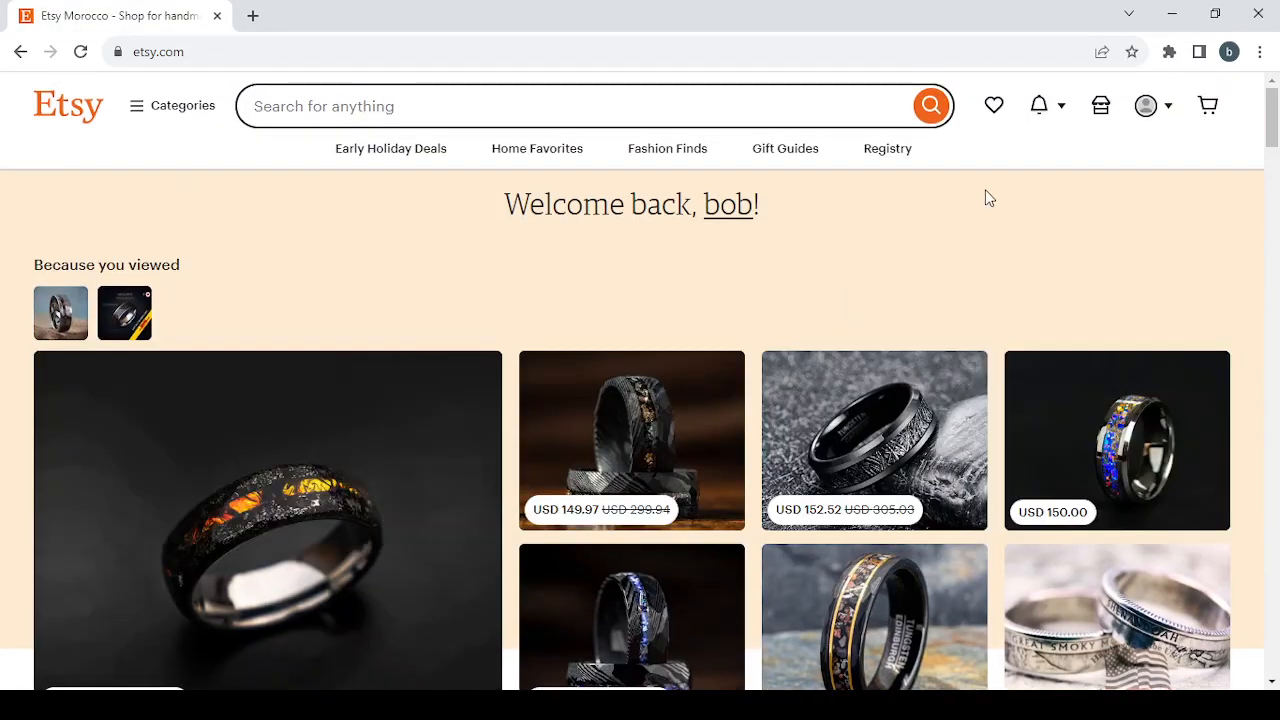
click(1106, 110)
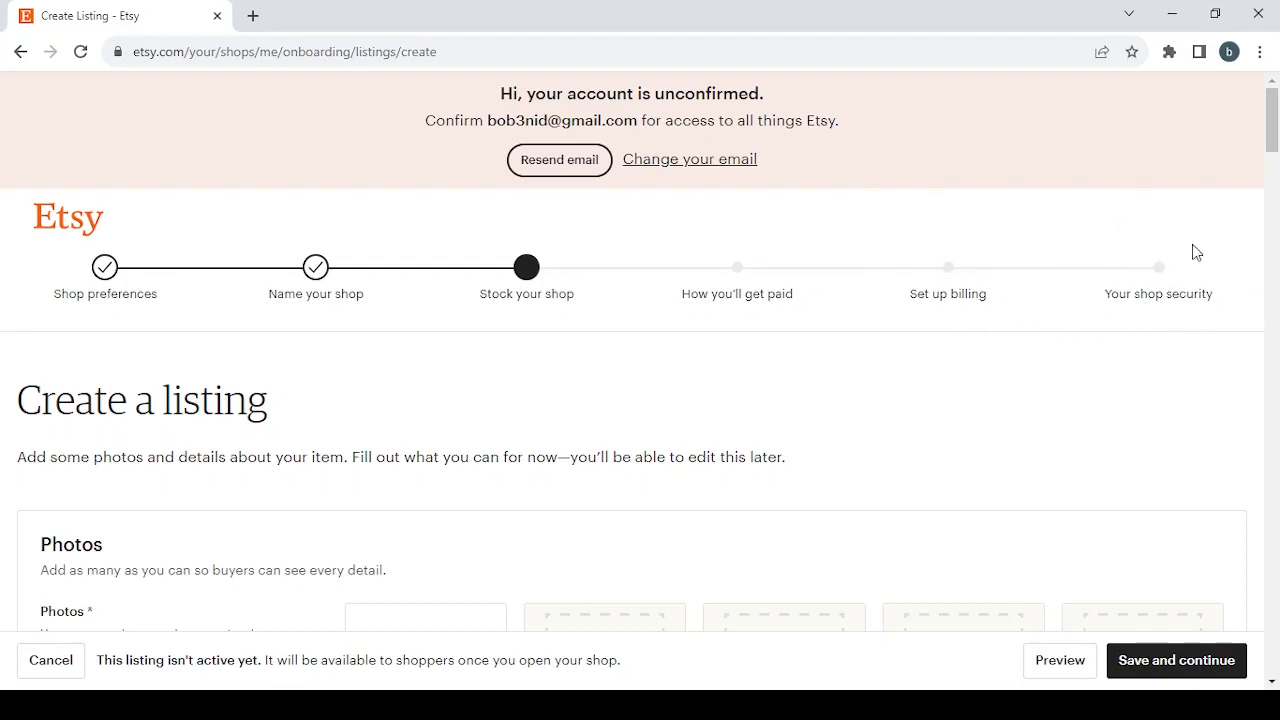
click(110, 279)
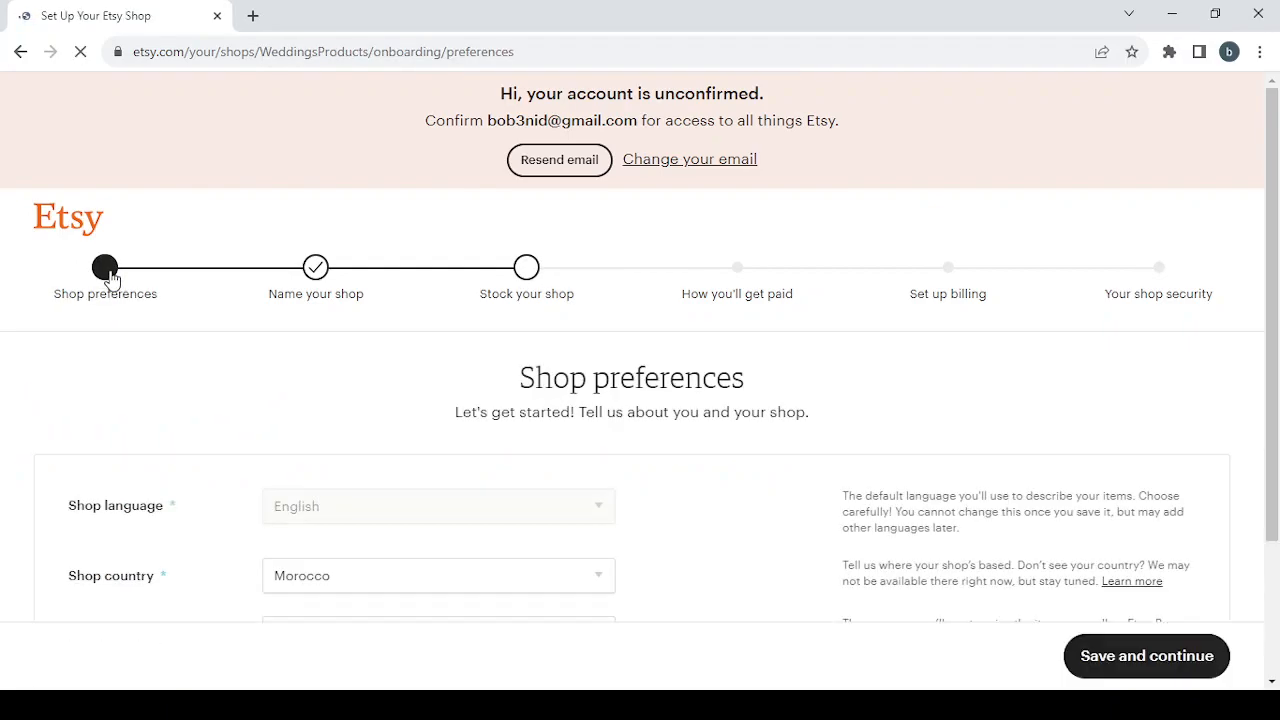
Change the shop currency to United States Dollar and save the shop preferences
scroll(340, 467, down, 1)
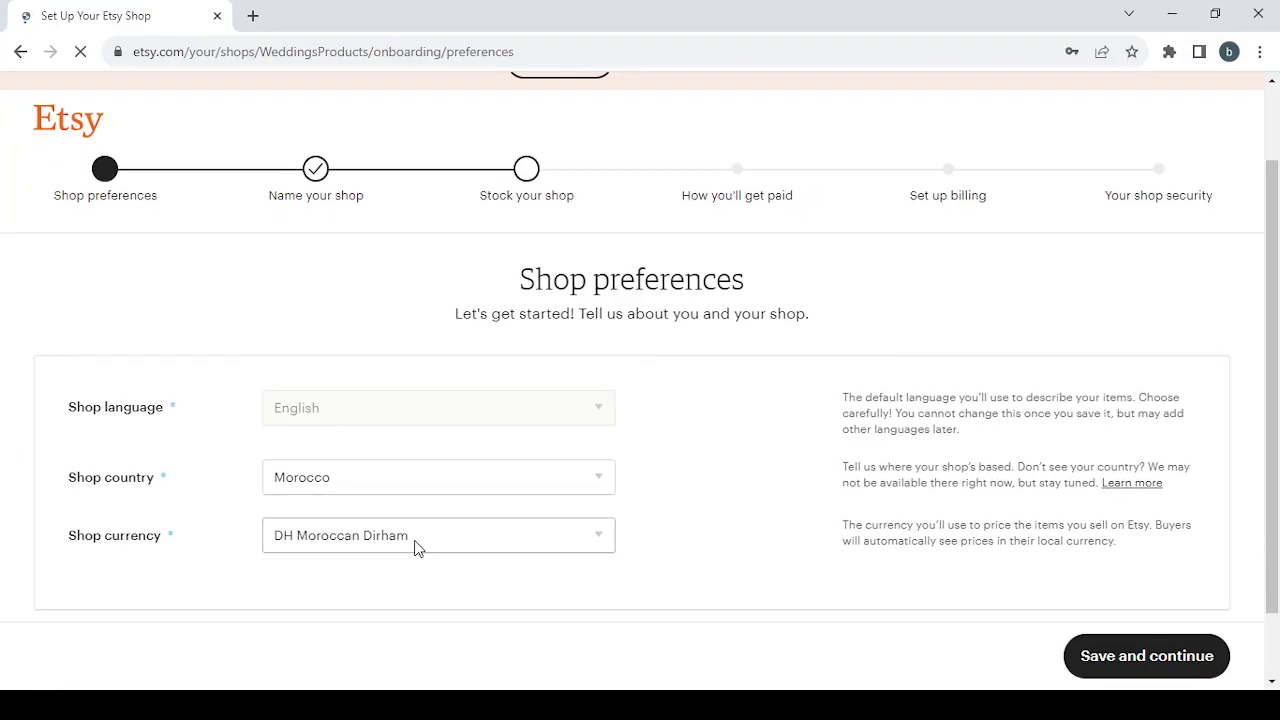
scroll(417, 548, down, 1)
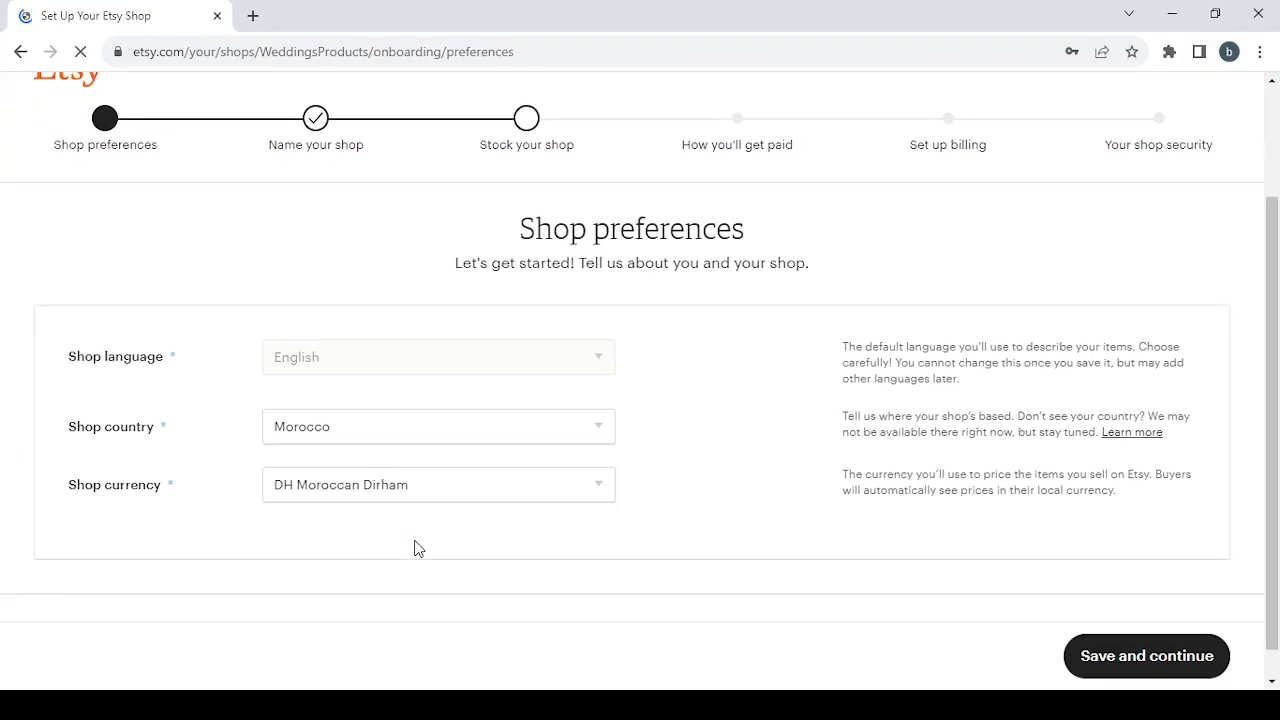
click(443, 493)
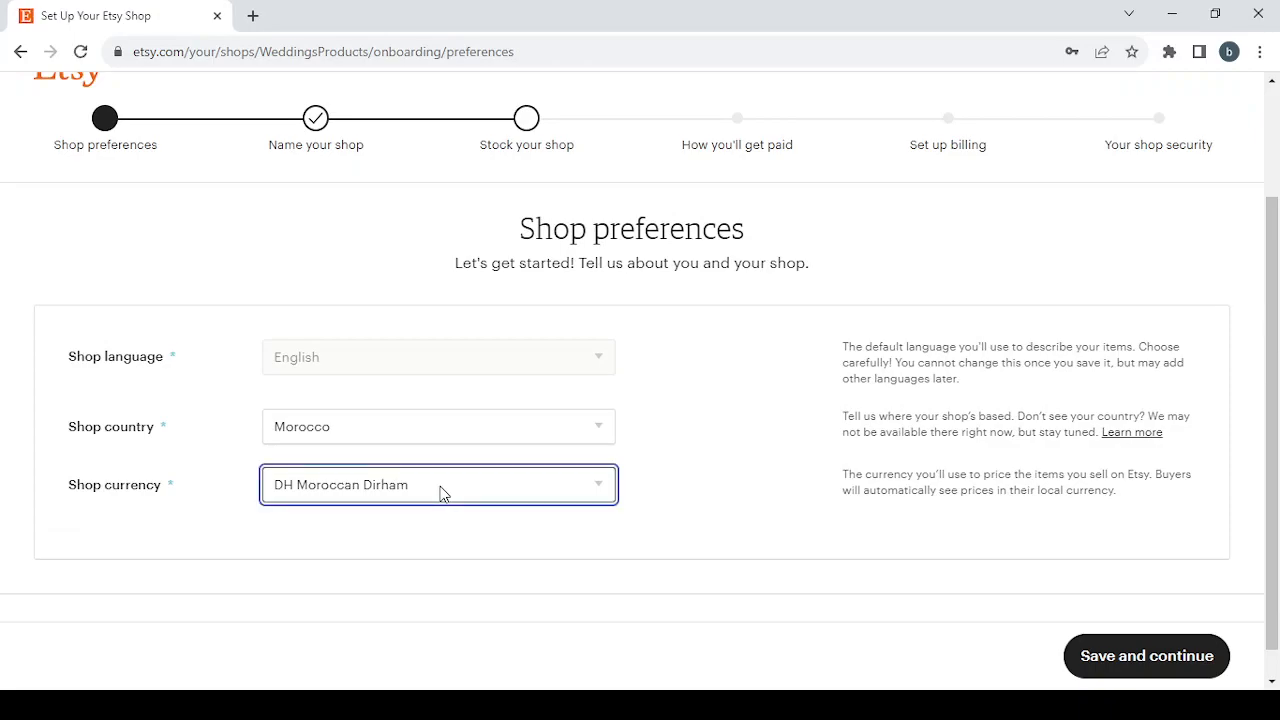
click(343, 163)
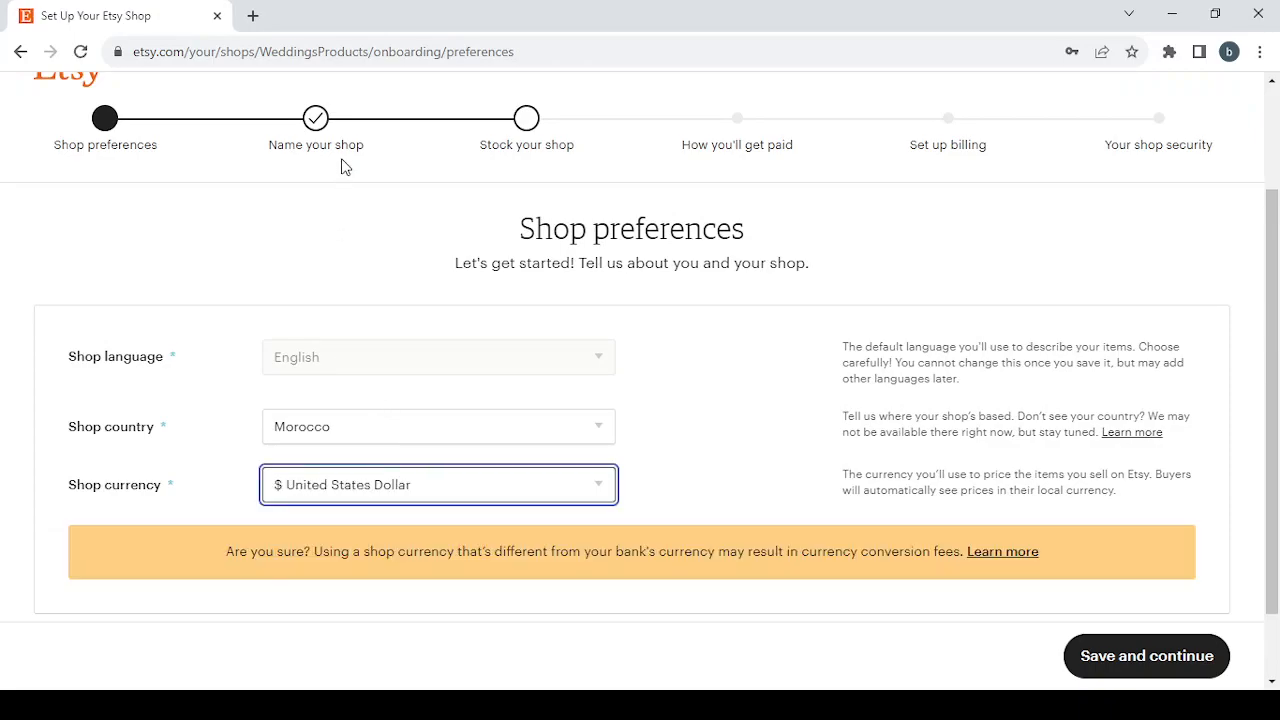
click(1170, 662)
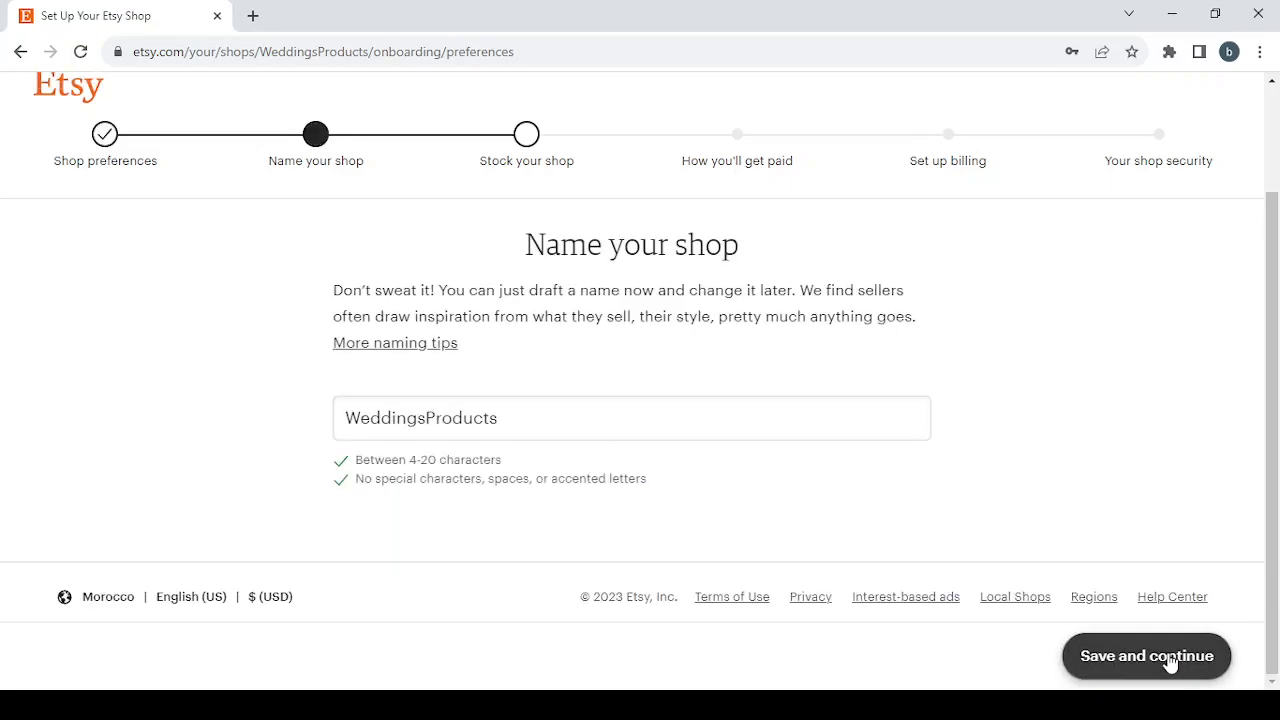
Rename the shop as ToysAndEntertainment and save the new name
double_click(512, 420)
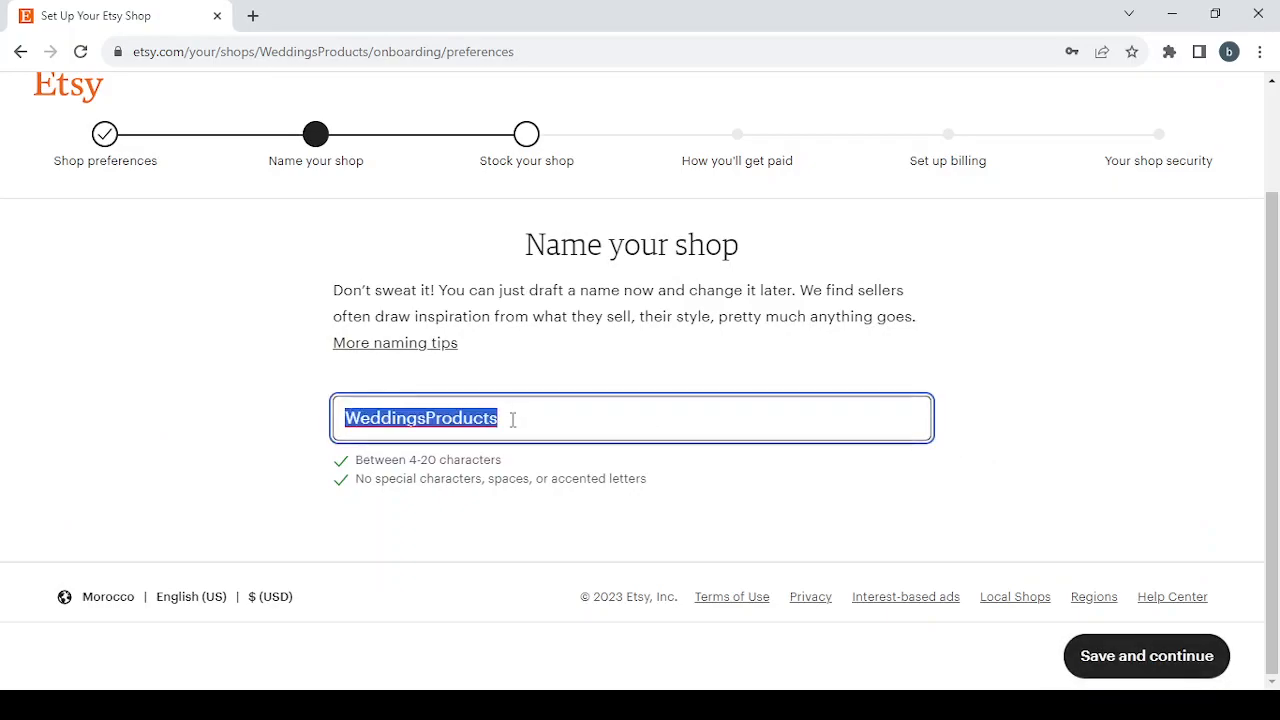
text(Toys & Entertainment)
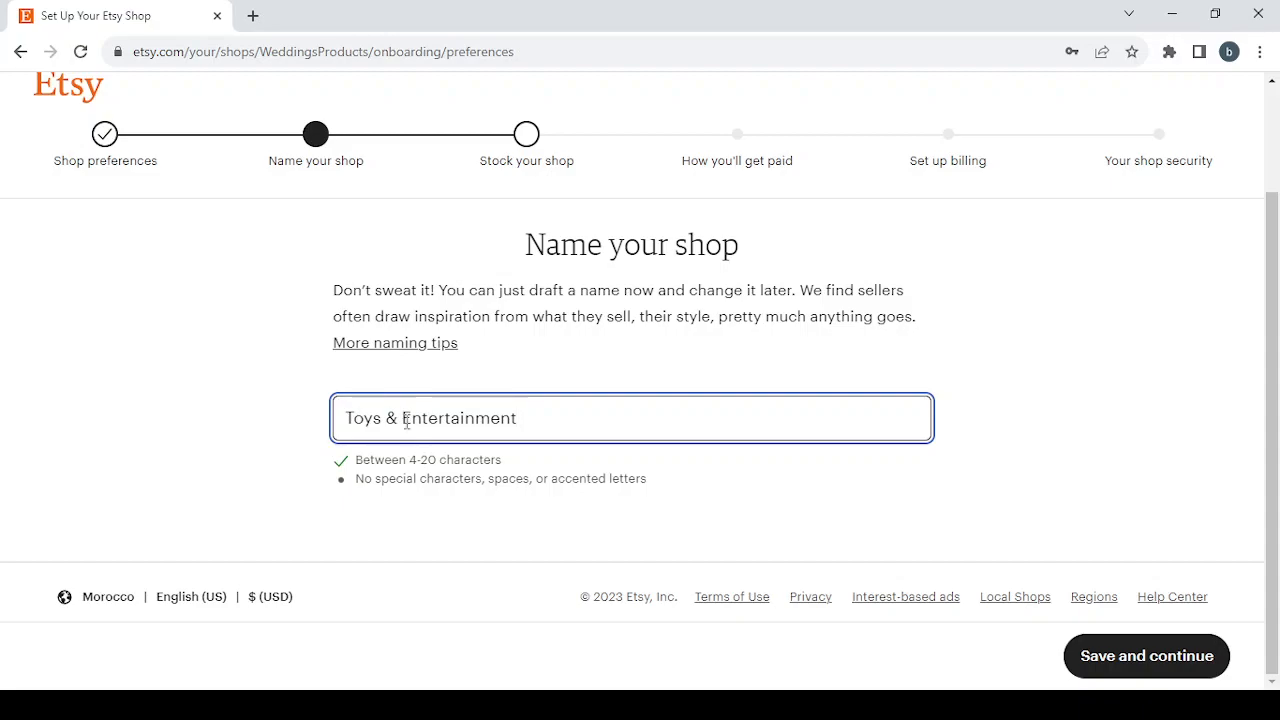
key(BackSpace)
key(BackSpace)
key(BackSpace)
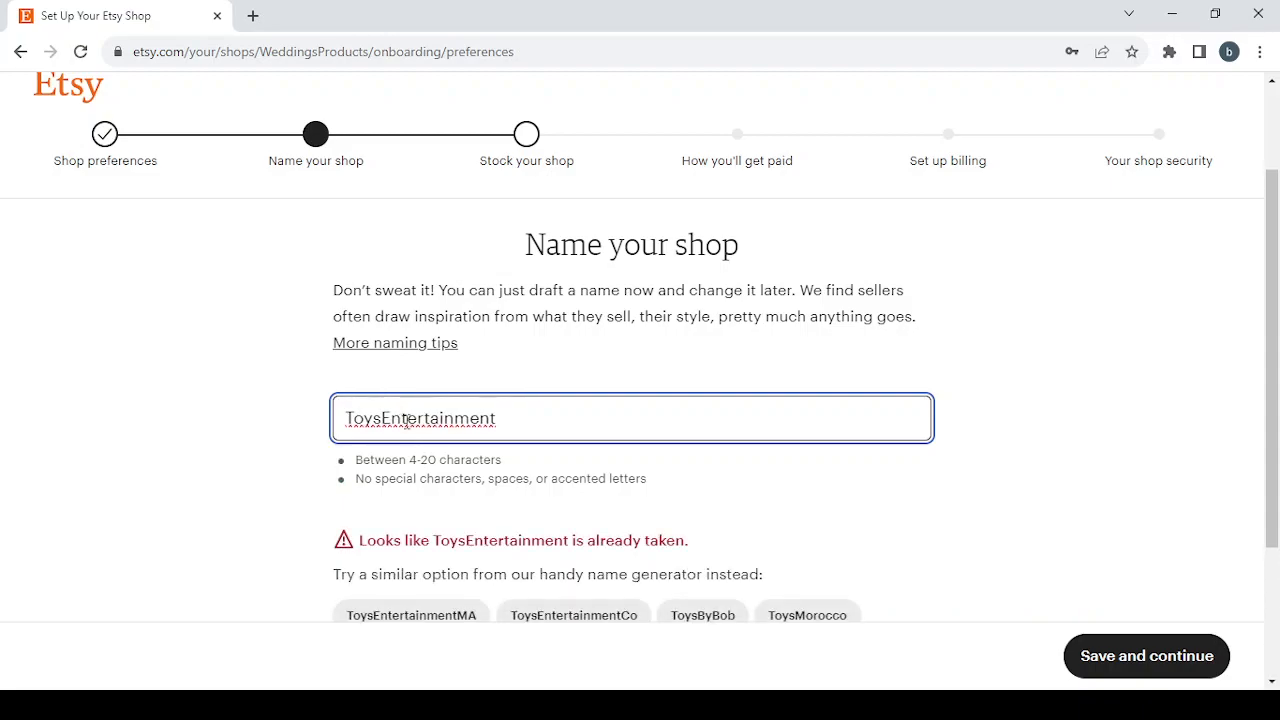
text(And)
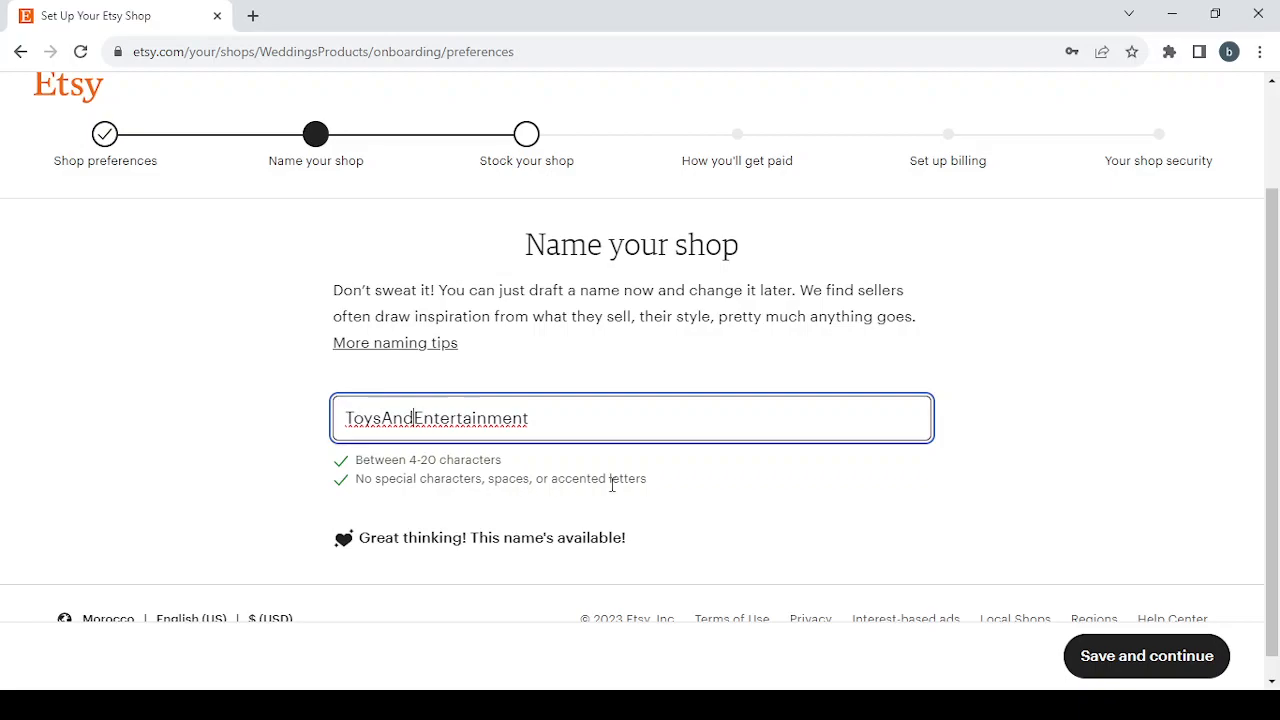
scroll(971, 543, down, 1)
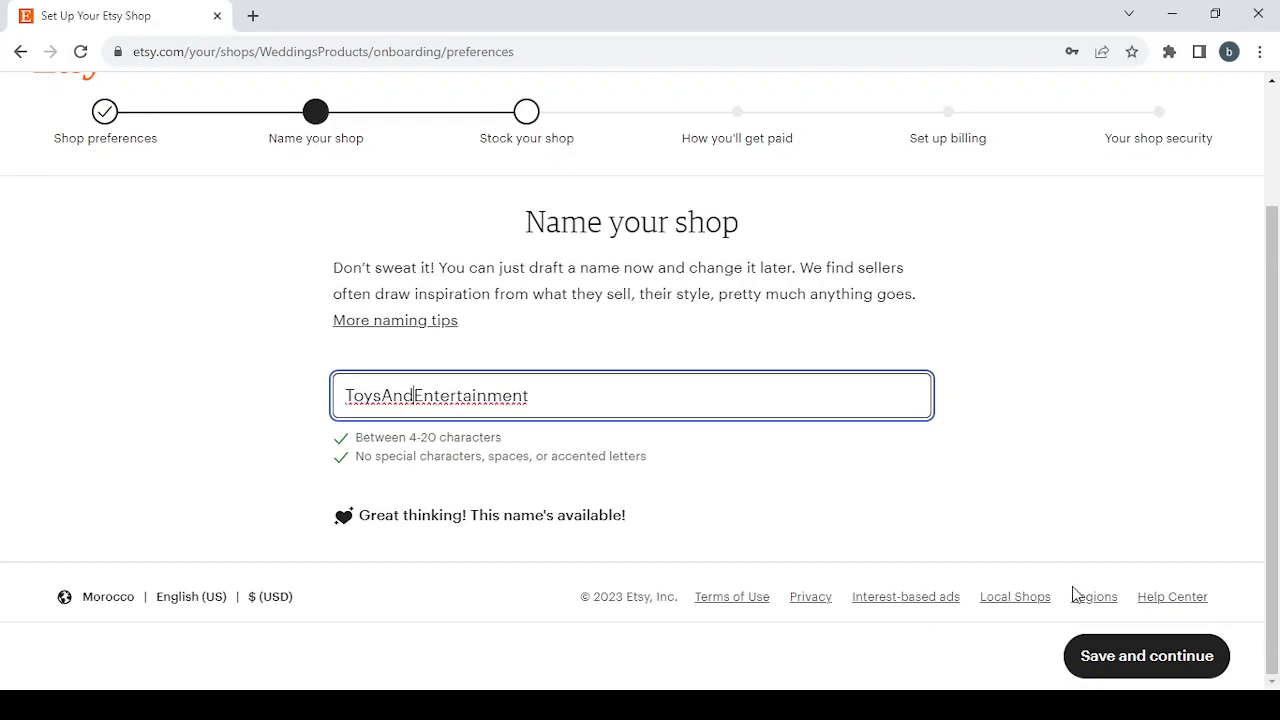
click(1148, 665)
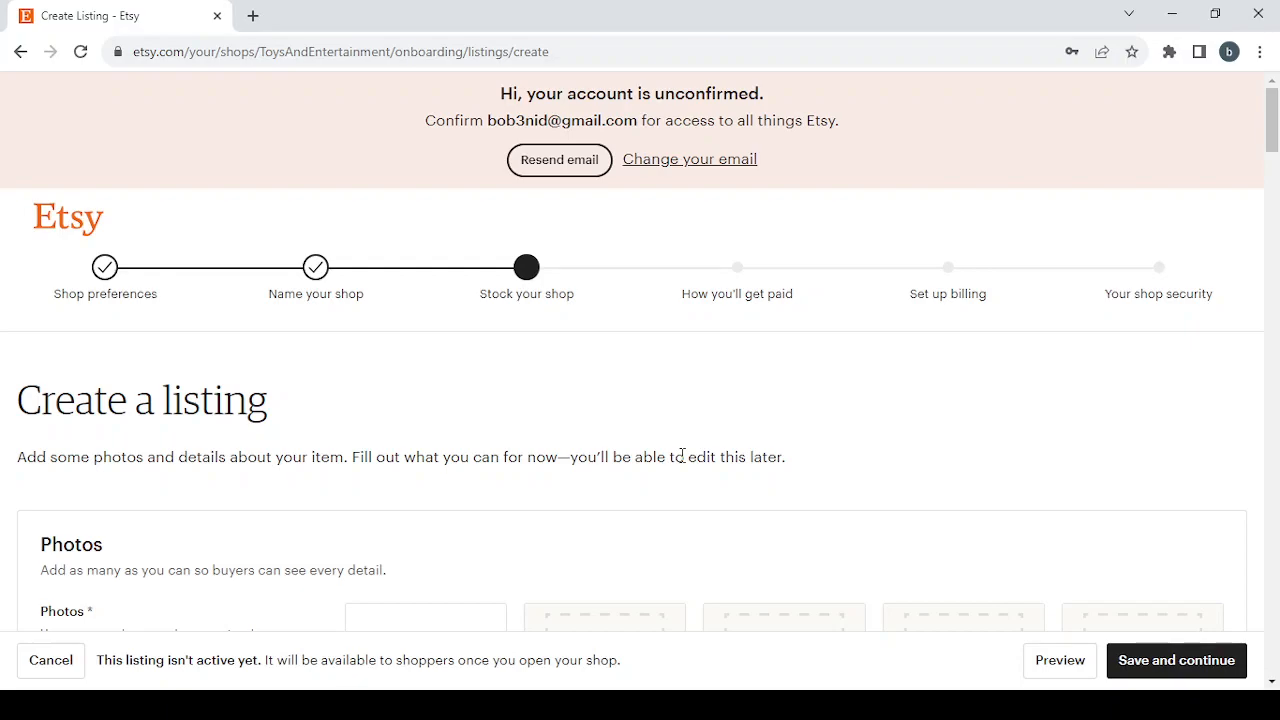
Try to save the incomplete listing and examine its required photo, inventory, listing details and shipping fields, plus the video section
click(1186, 666)
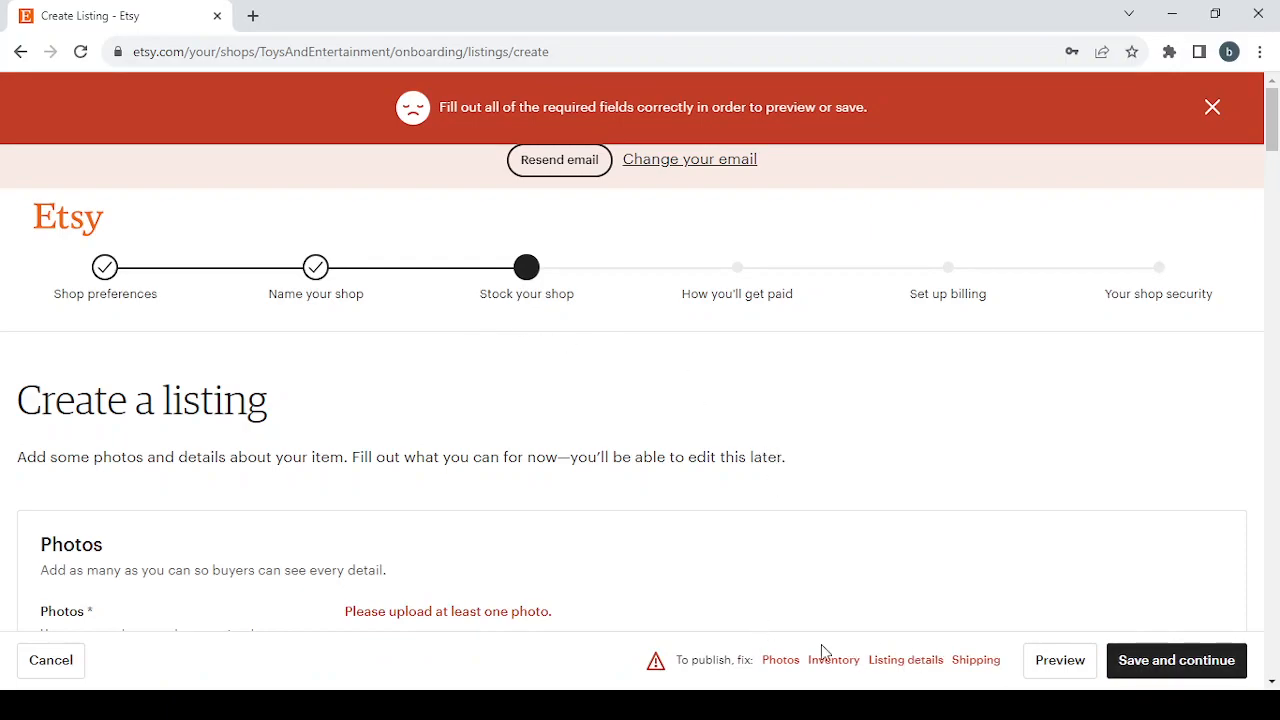
click(780, 662)
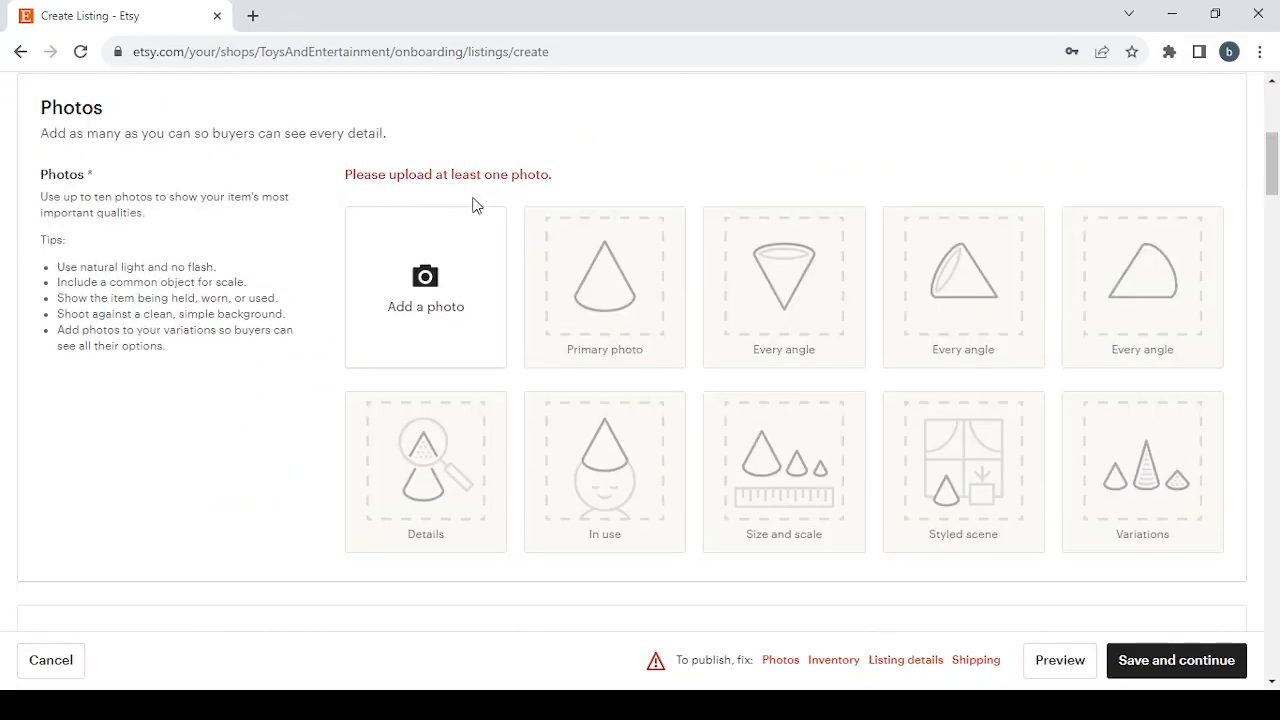
click(833, 662)
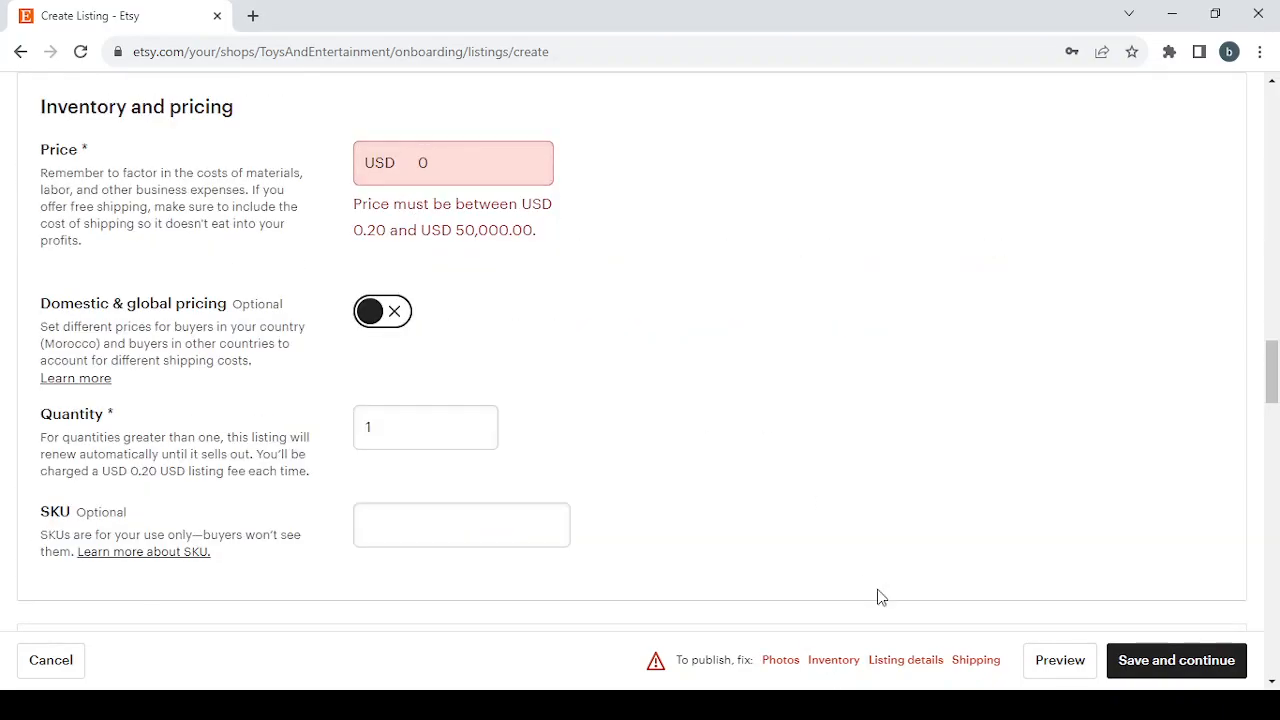
click(915, 662)
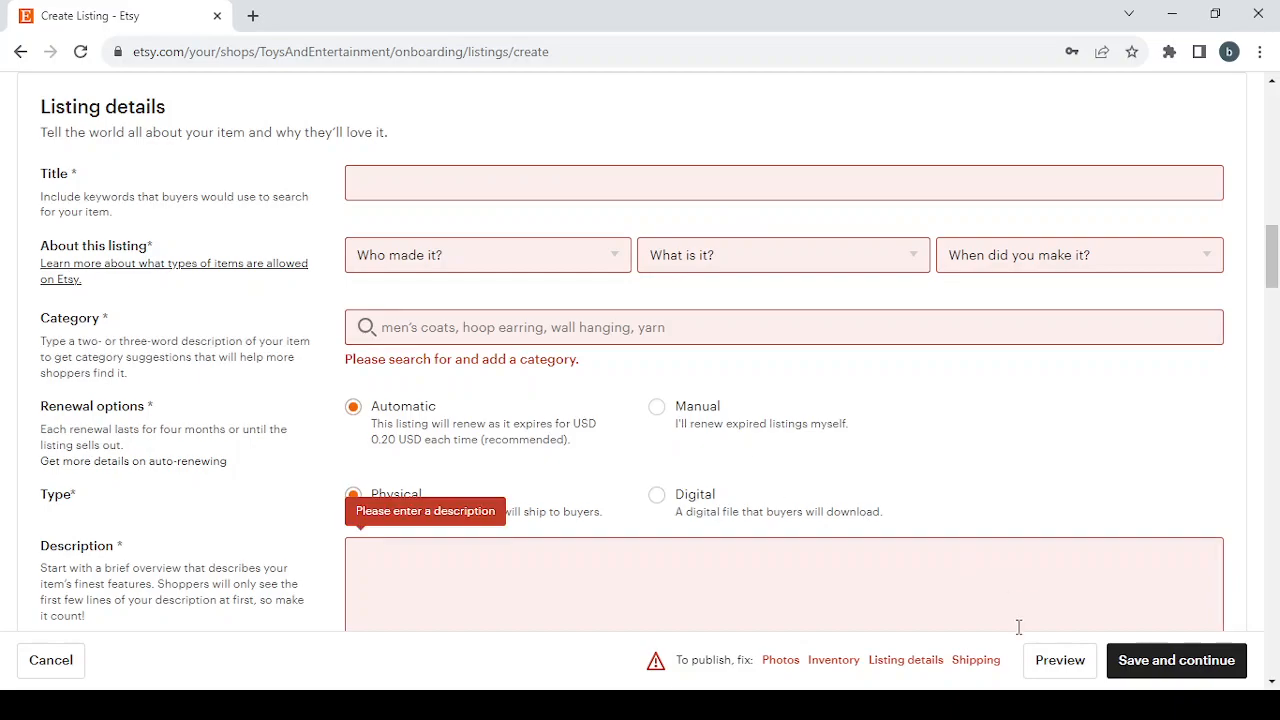
click(976, 661)
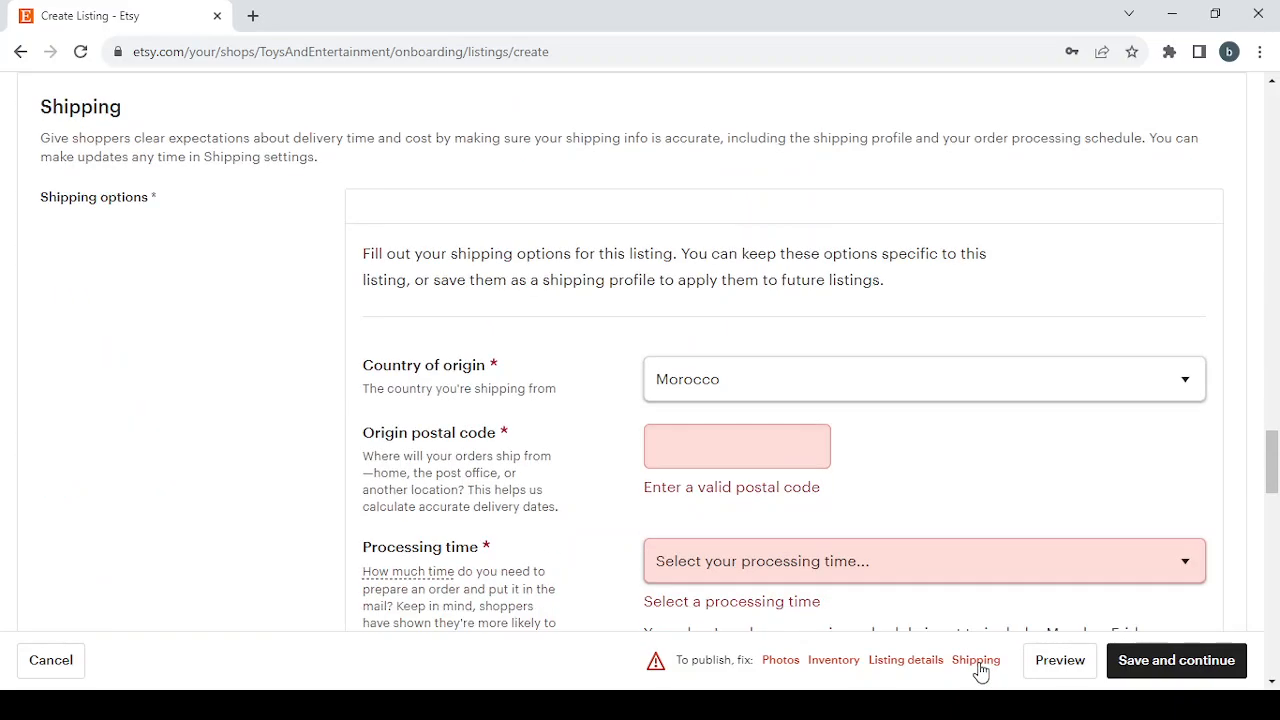
scroll(588, 426, down, 2)
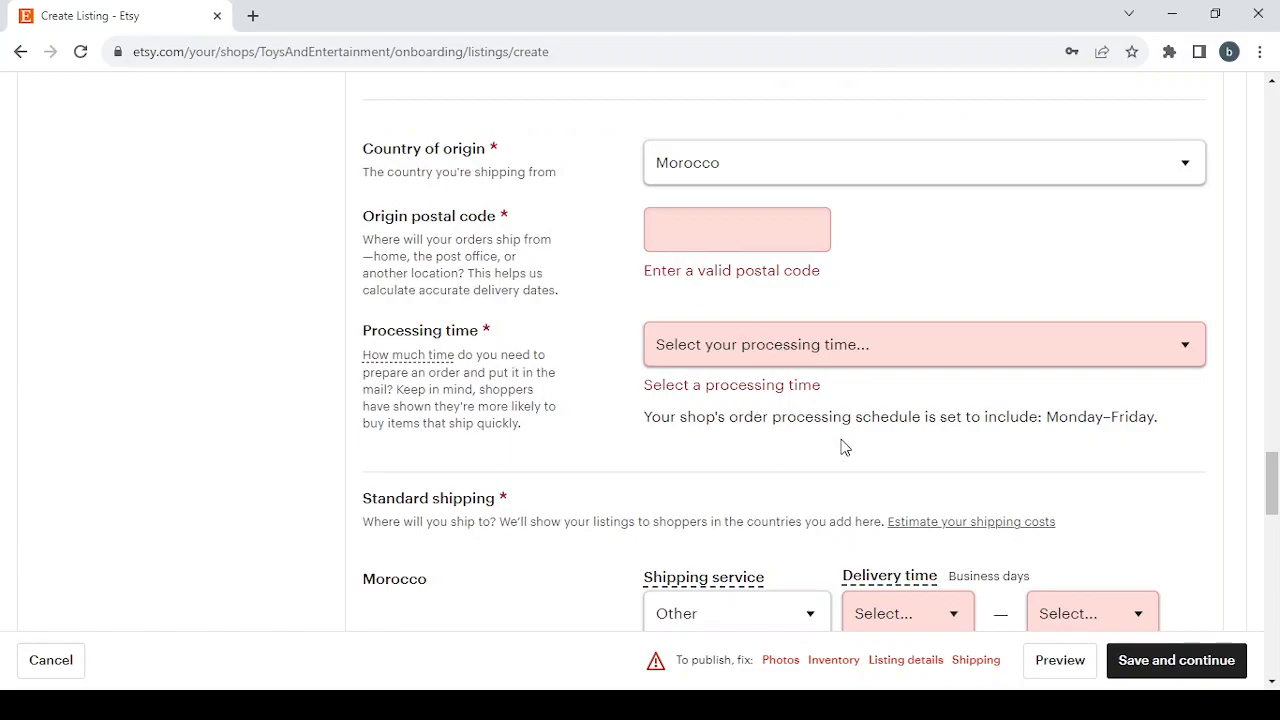
scroll(843, 447, down, 6)
scroll(851, 566, up, 5)
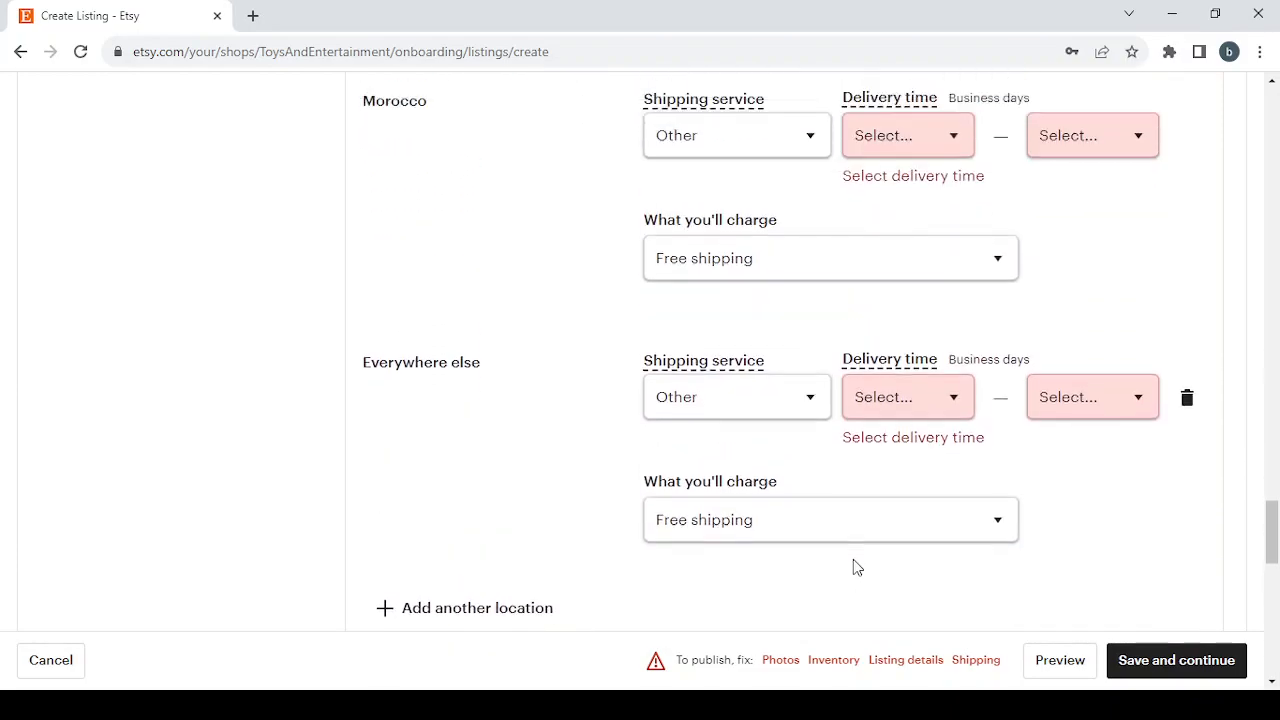
click(781, 660)
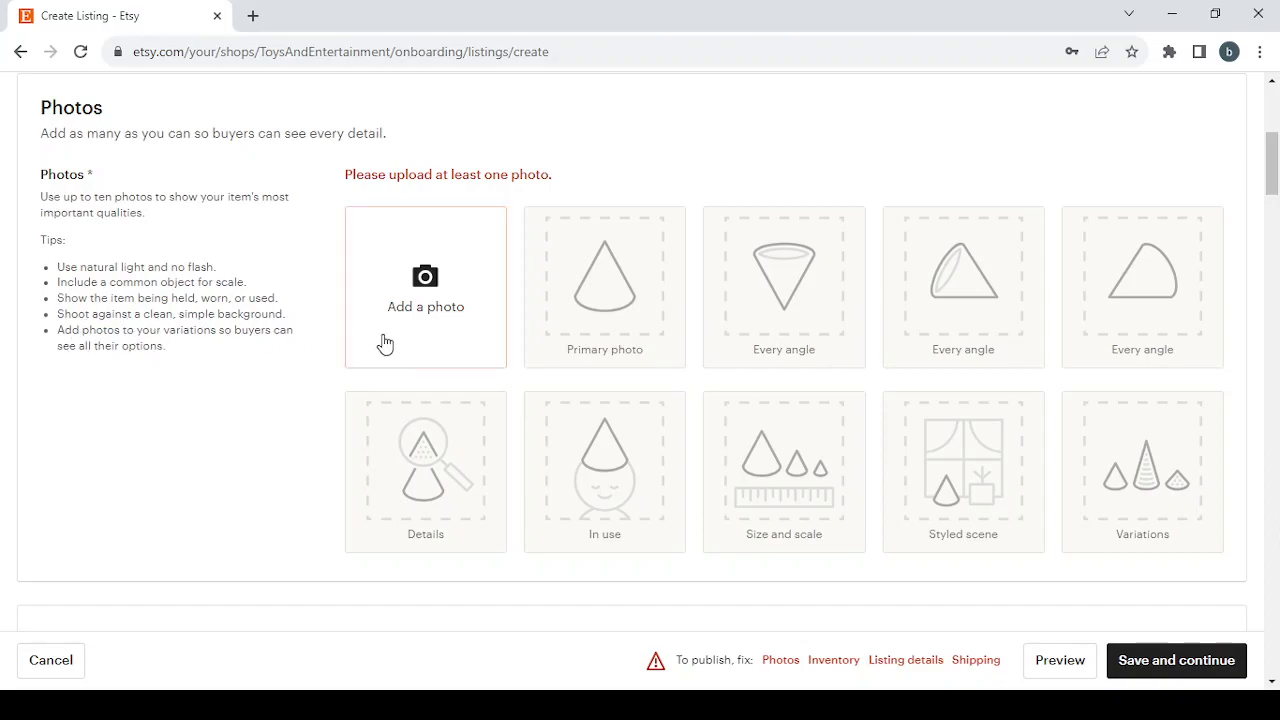
scroll(383, 343, down, 3)
scroll(383, 343, down, 2)
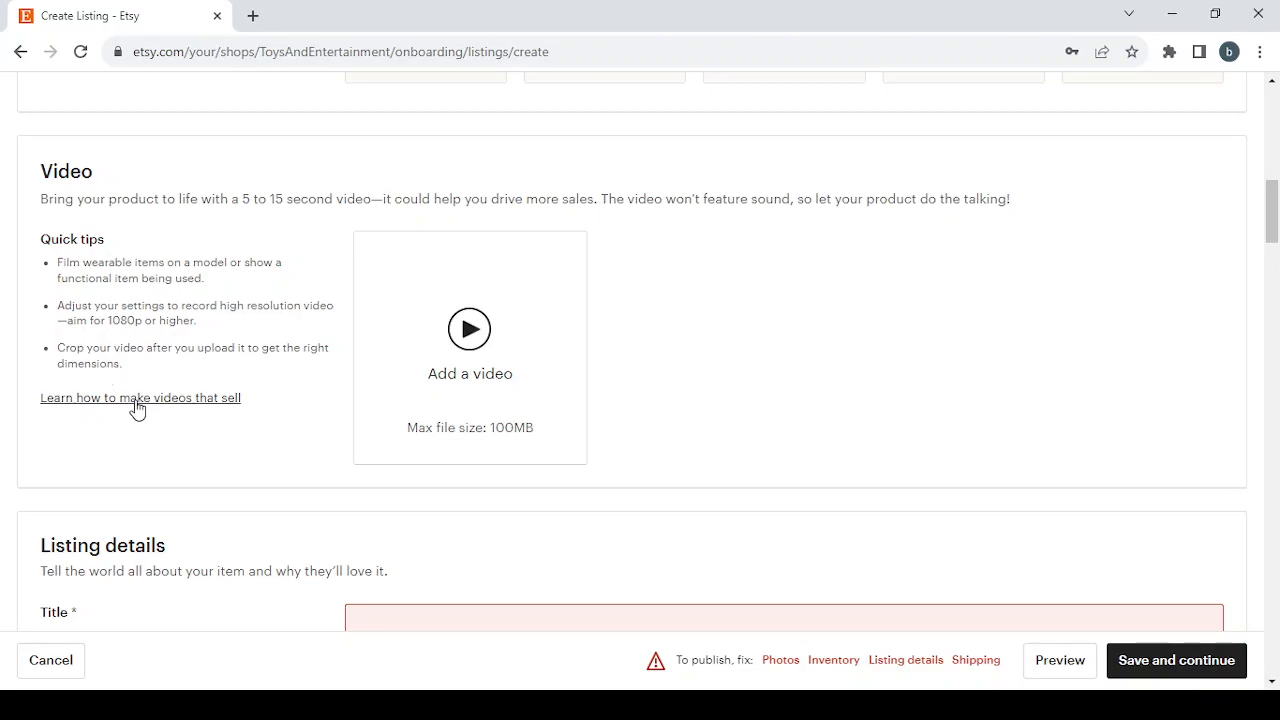
Enter "Toys And Entertainment" as the listing's title
scroll(398, 455, down, 5)
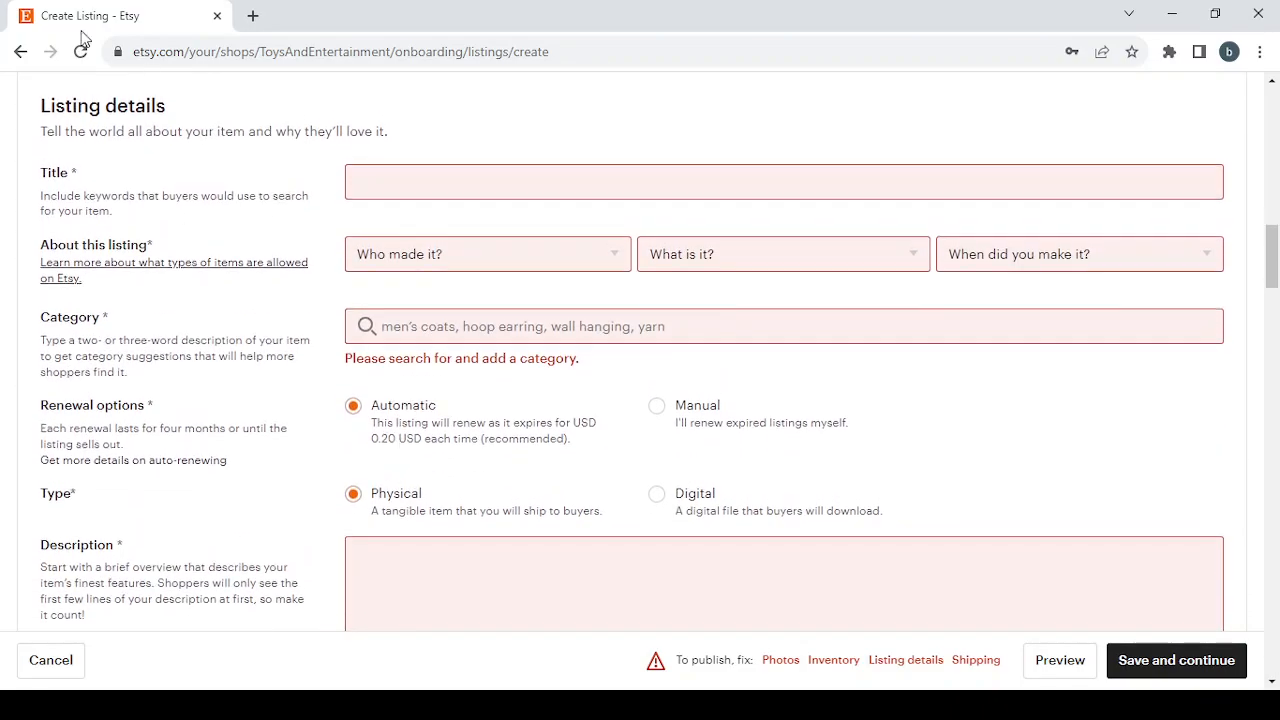
click(368, 174)
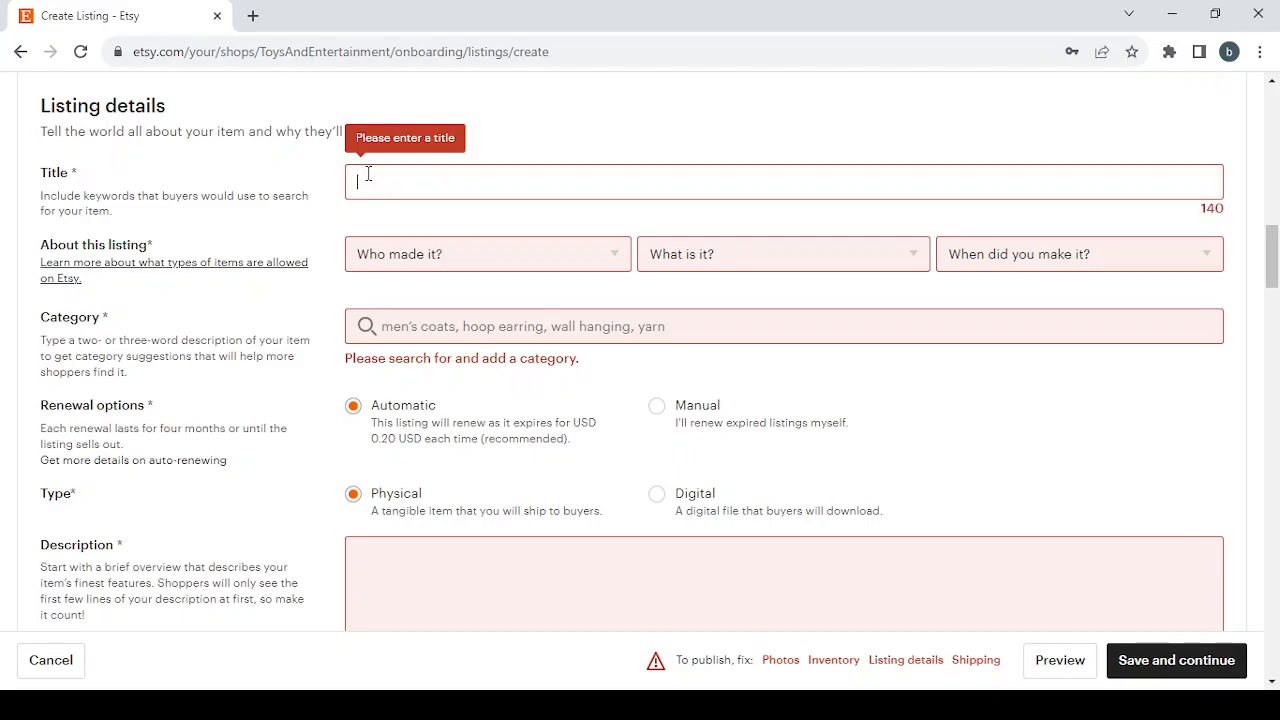
text(Toys & Entertainment)
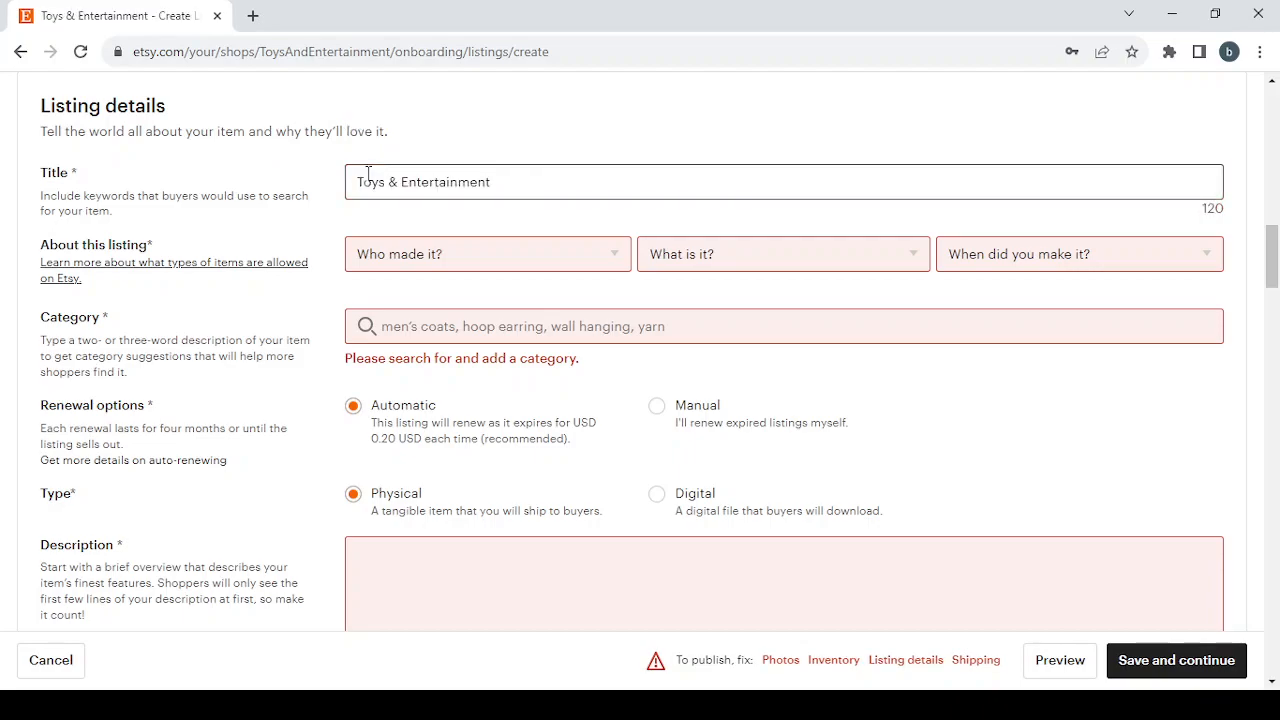
click(400, 183)
key(BackSpace)
key(BackSpace)
text(And)
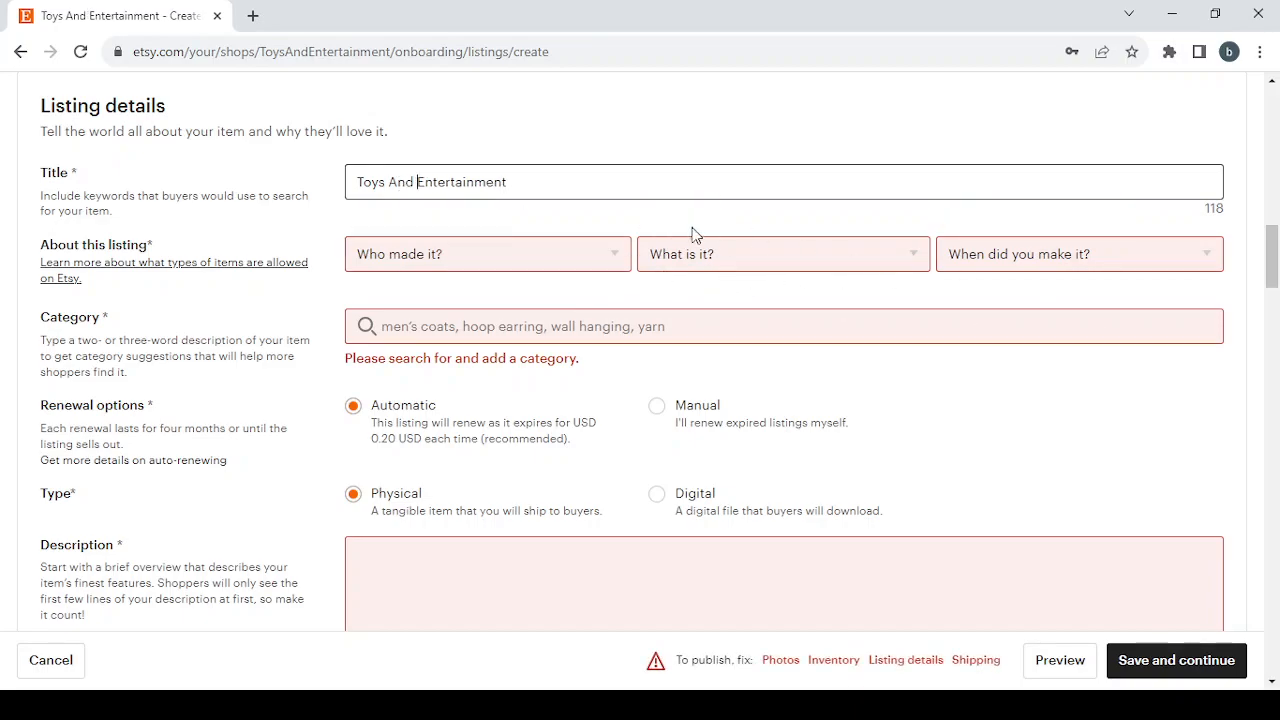
Describe the listing as made by "I did", as "A finished product", and as made in 2020 - 2023
click(548, 252)
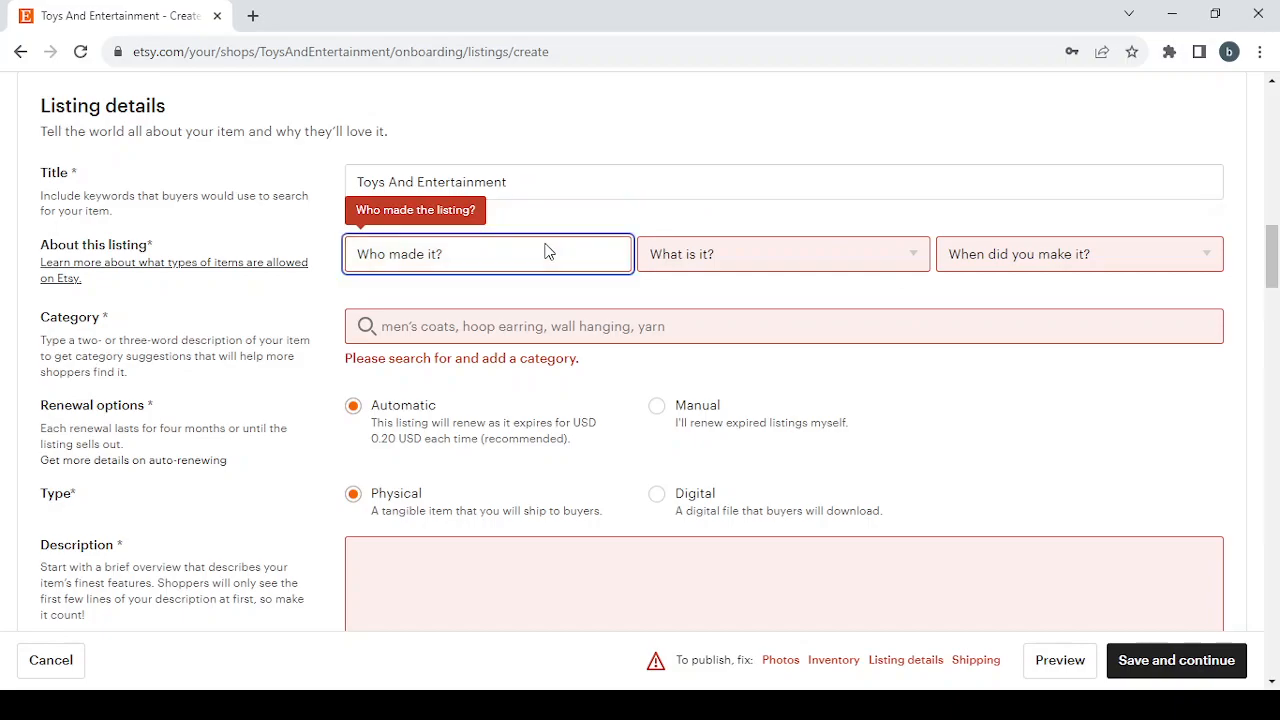
click(537, 318)
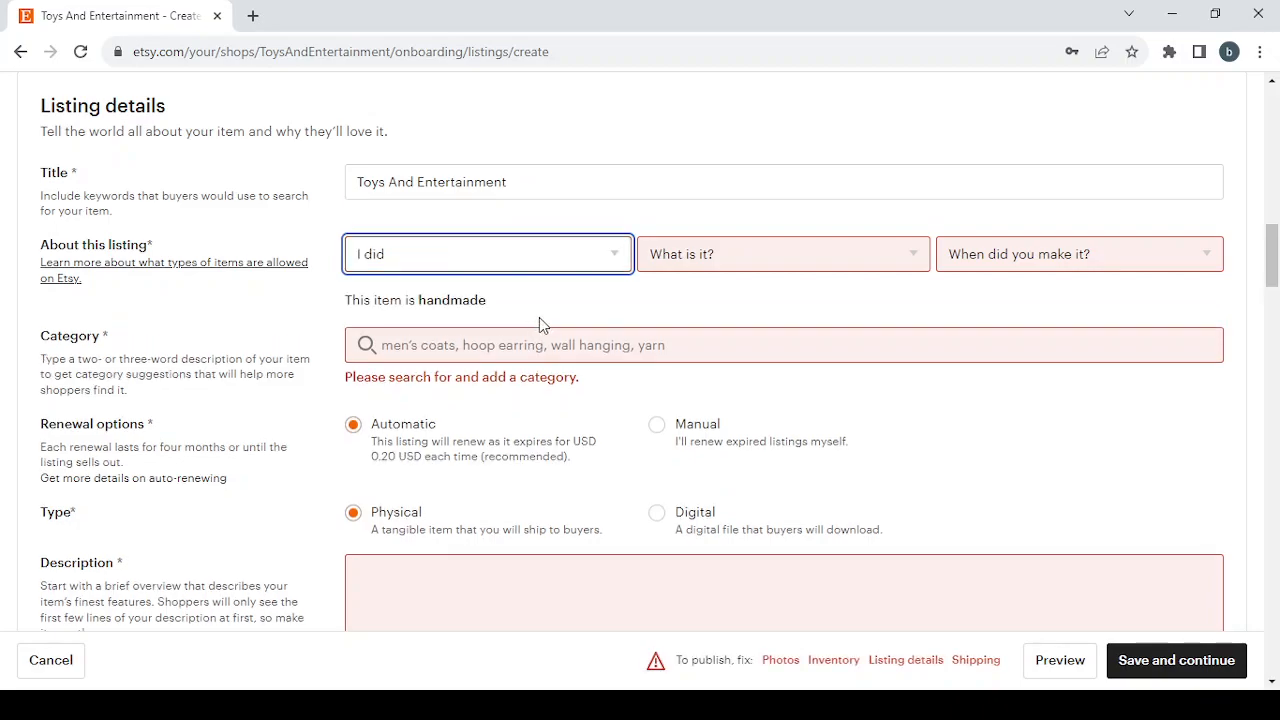
click(842, 246)
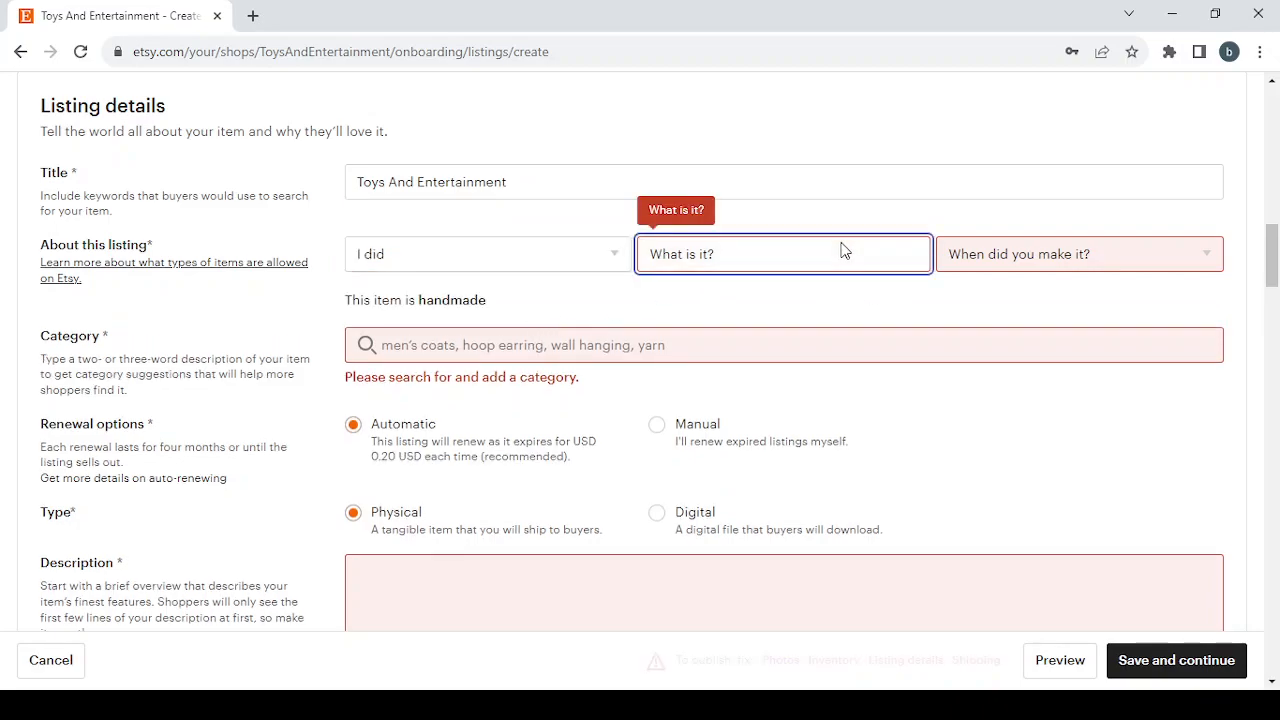
click(811, 312)
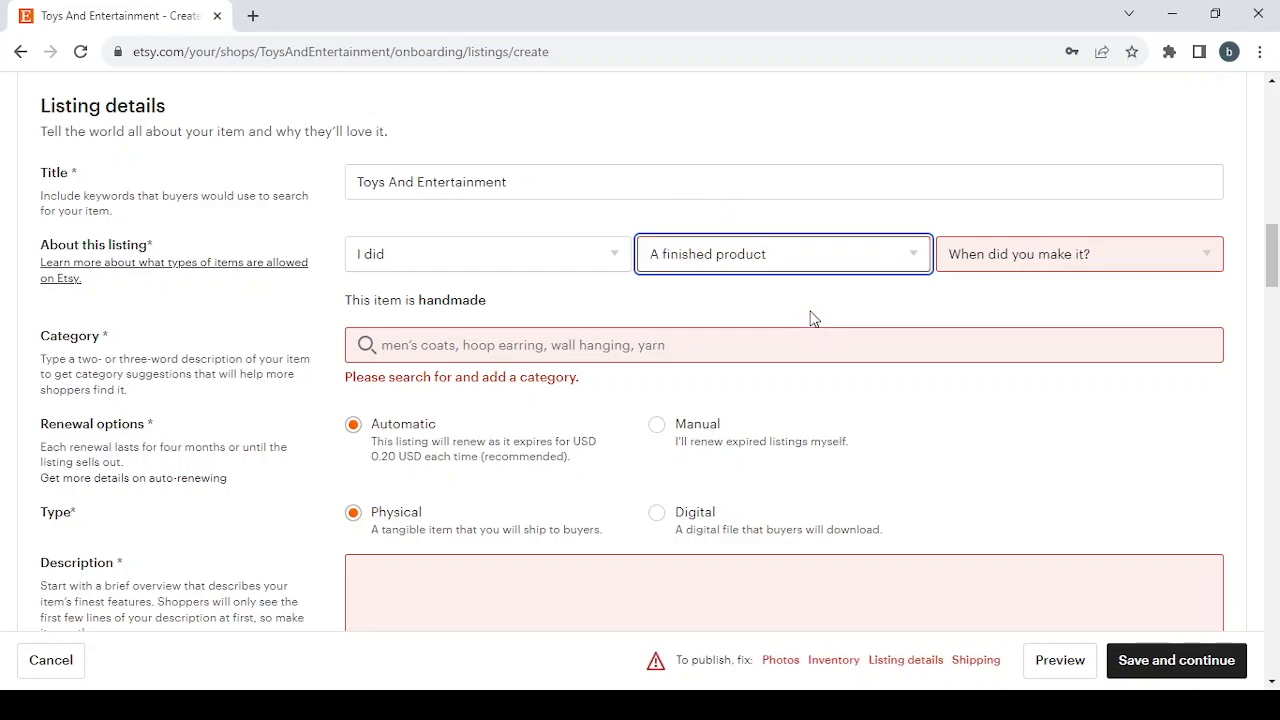
click(1051, 266)
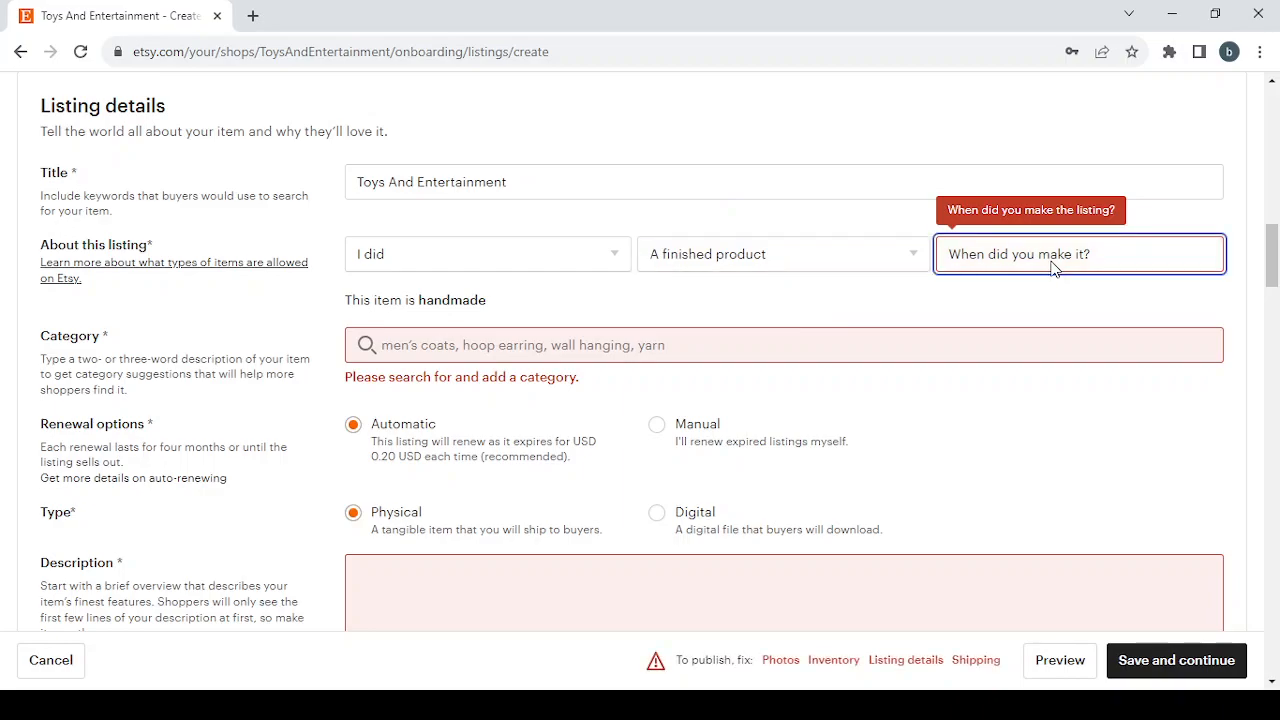
click(1013, 342)
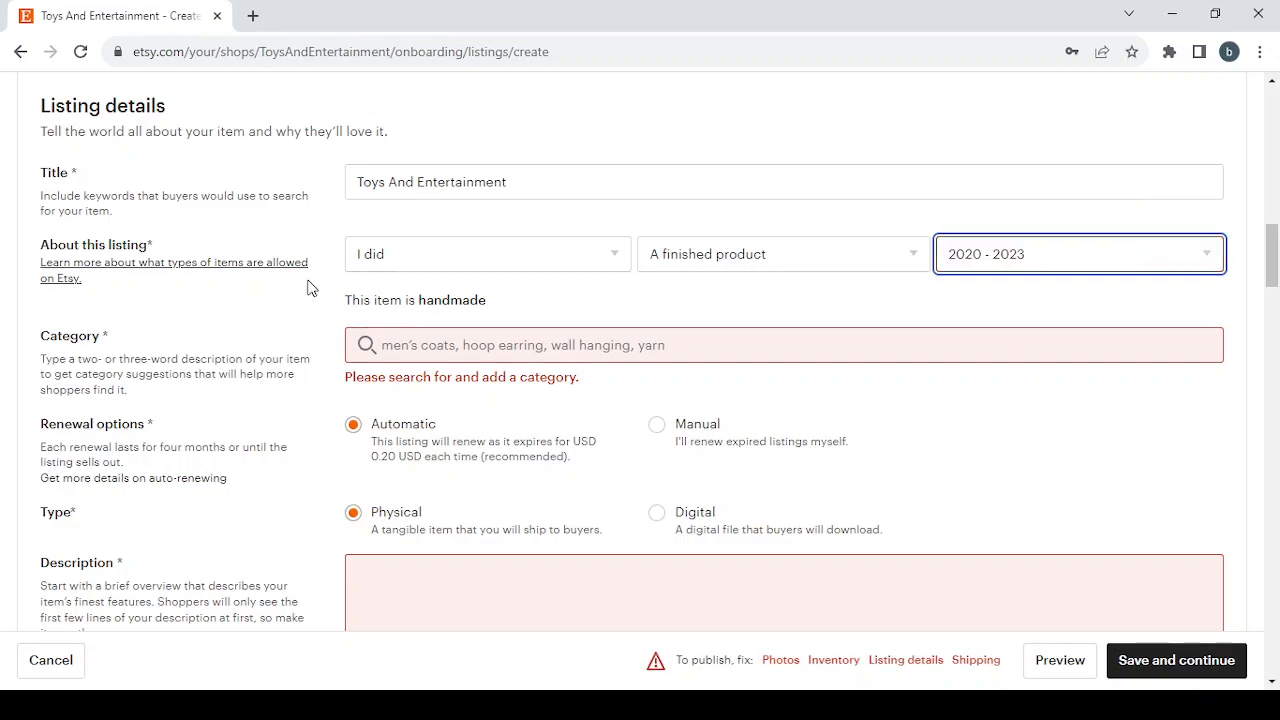
Search the listing categories for "Toys & Entertainment" and choose Console Tables & Cabinets
click(442, 345)
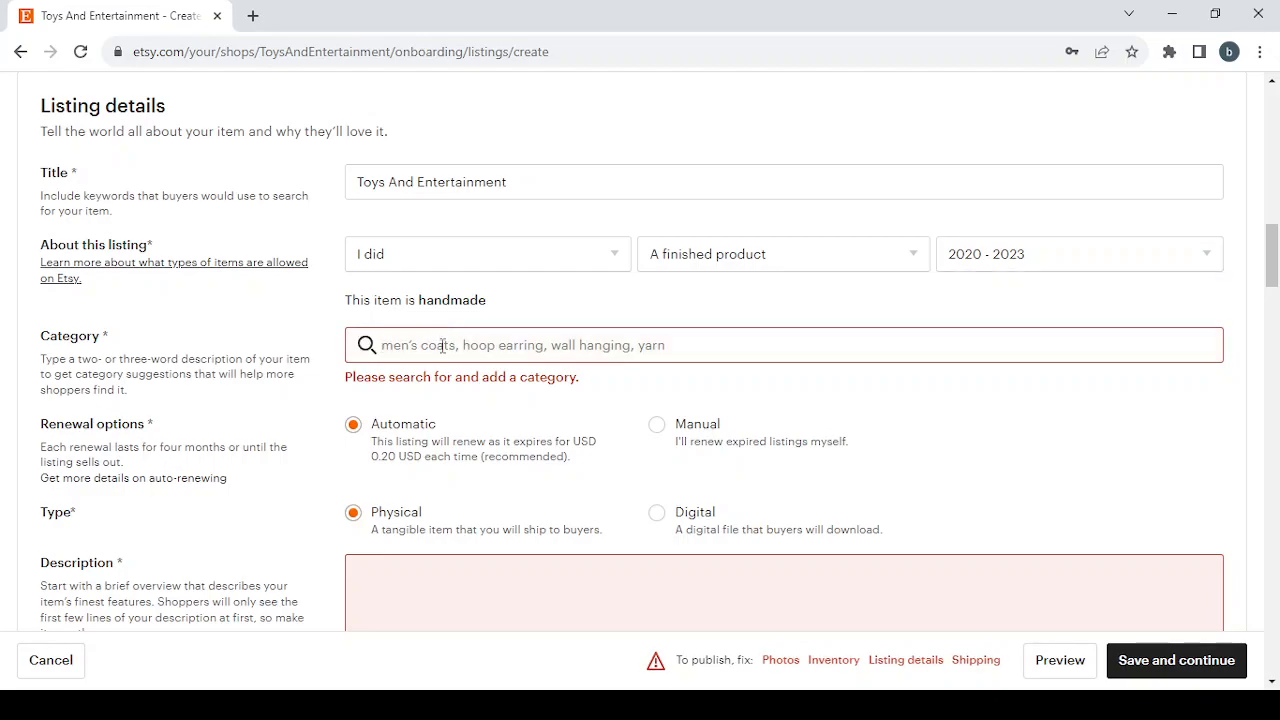
text(Toys & Entertainment)
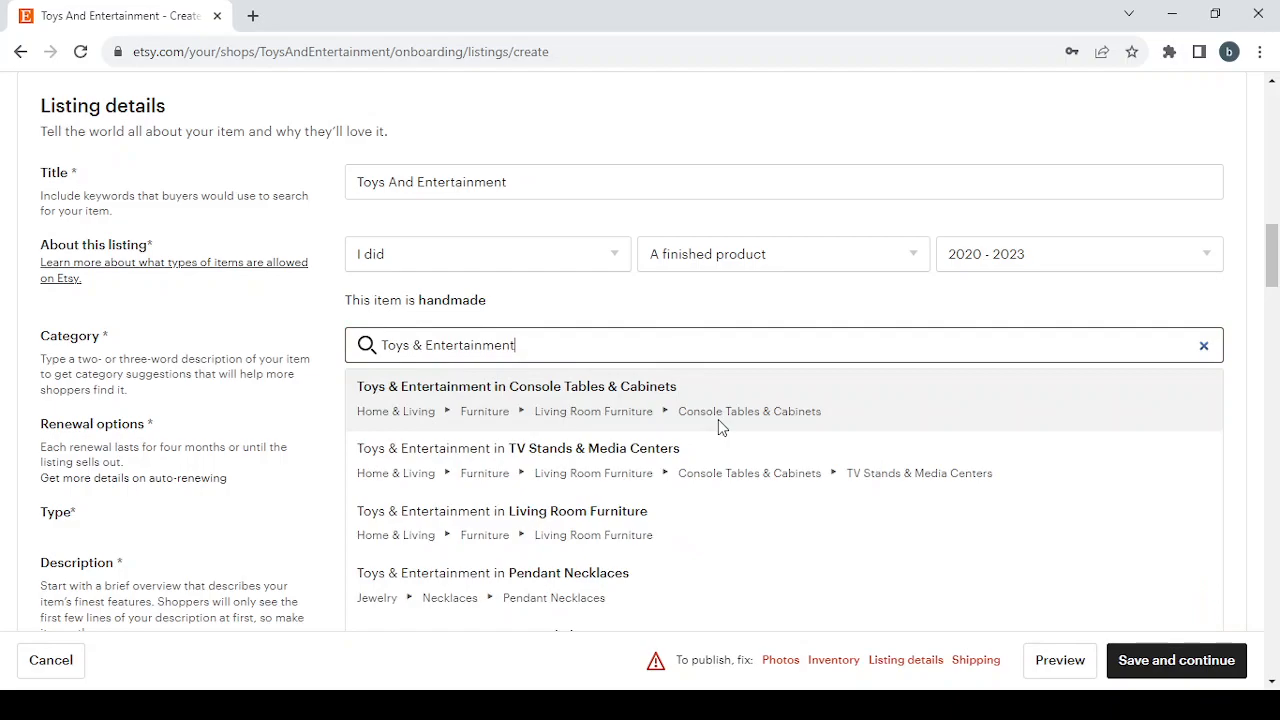
scroll(718, 419, down, 1)
scroll(718, 428, up, 1)
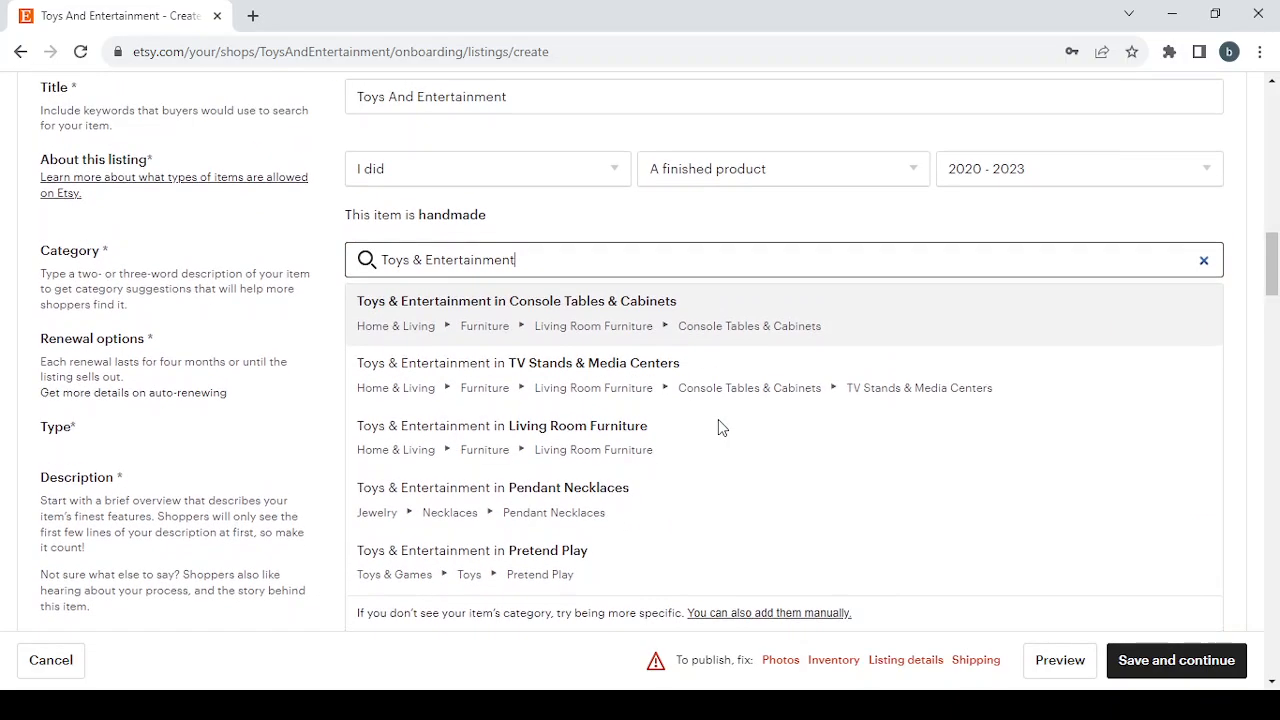
click(772, 305)
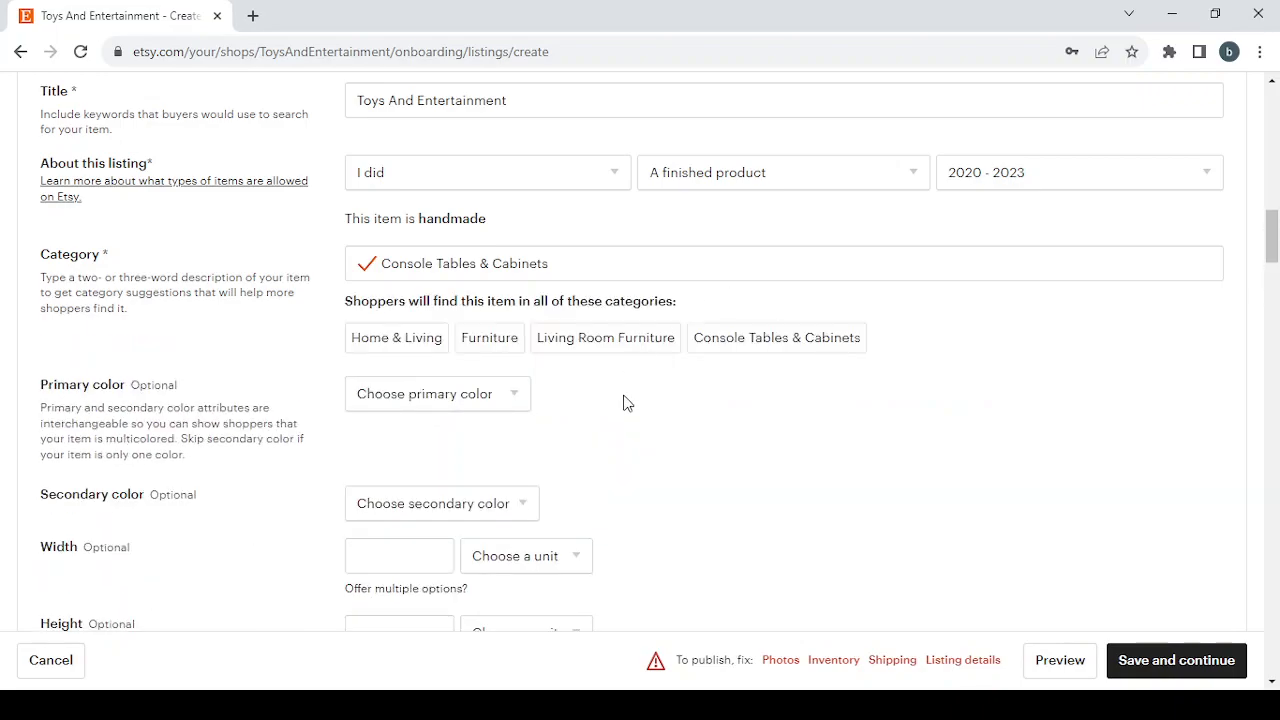
Set the item's primary color to Copper and its secondary color to Gray
scroll(631, 403, down, 1)
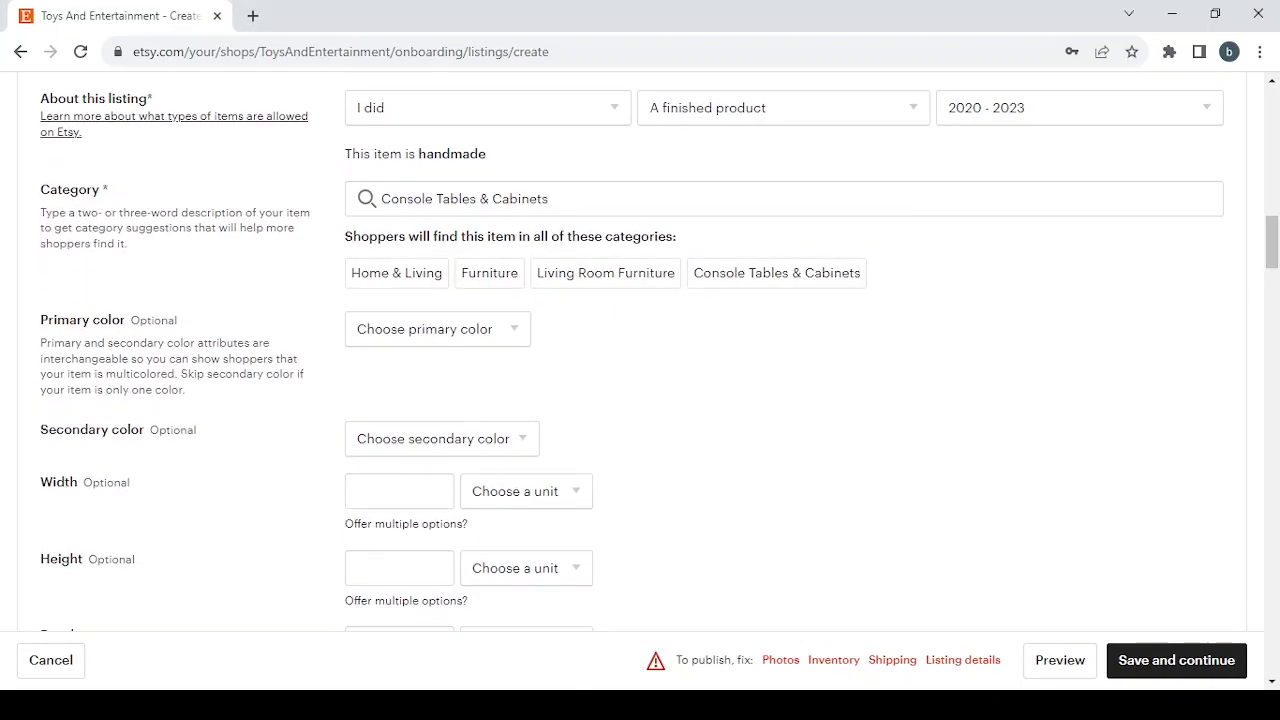
click(470, 346)
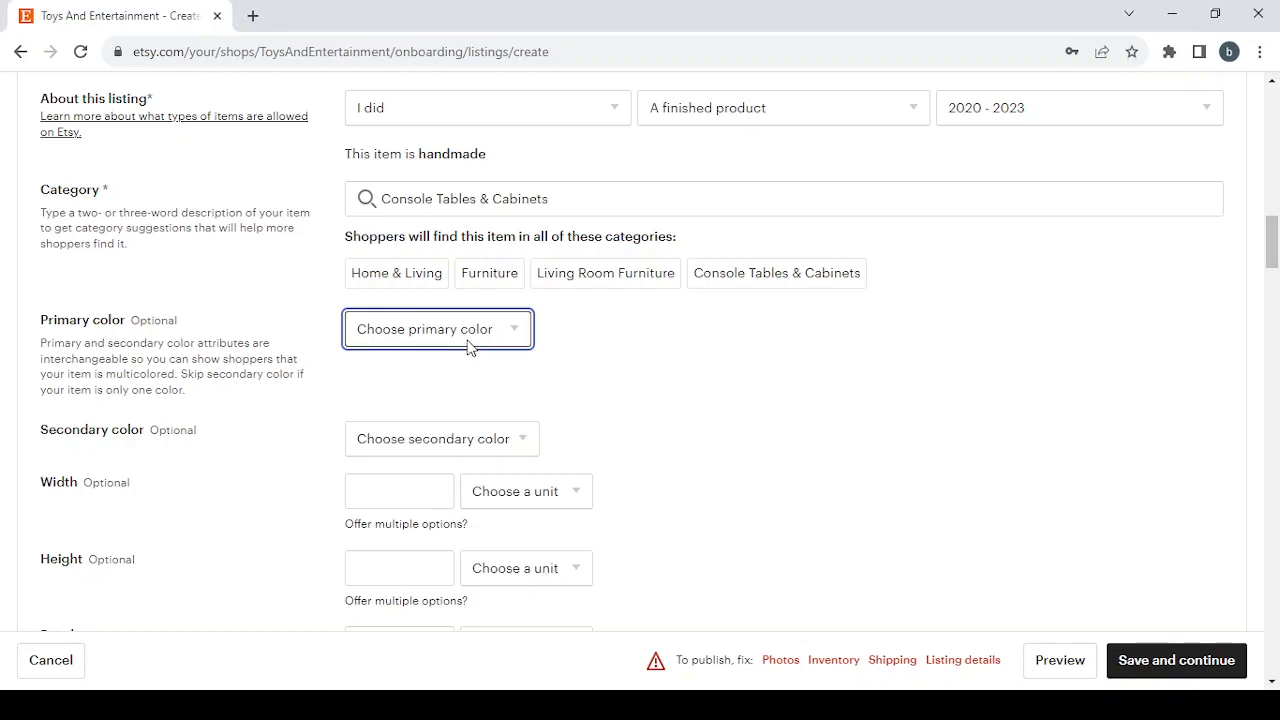
click(445, 487)
scroll(684, 375, down, 2)
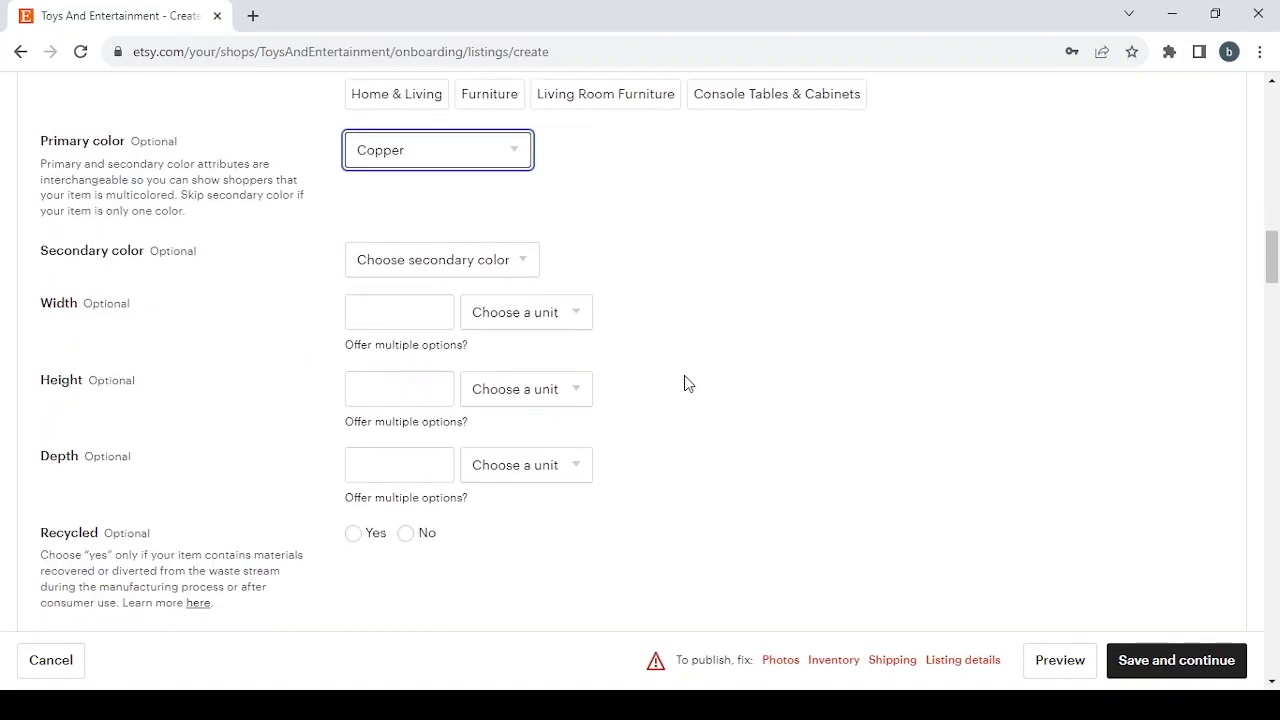
click(499, 259)
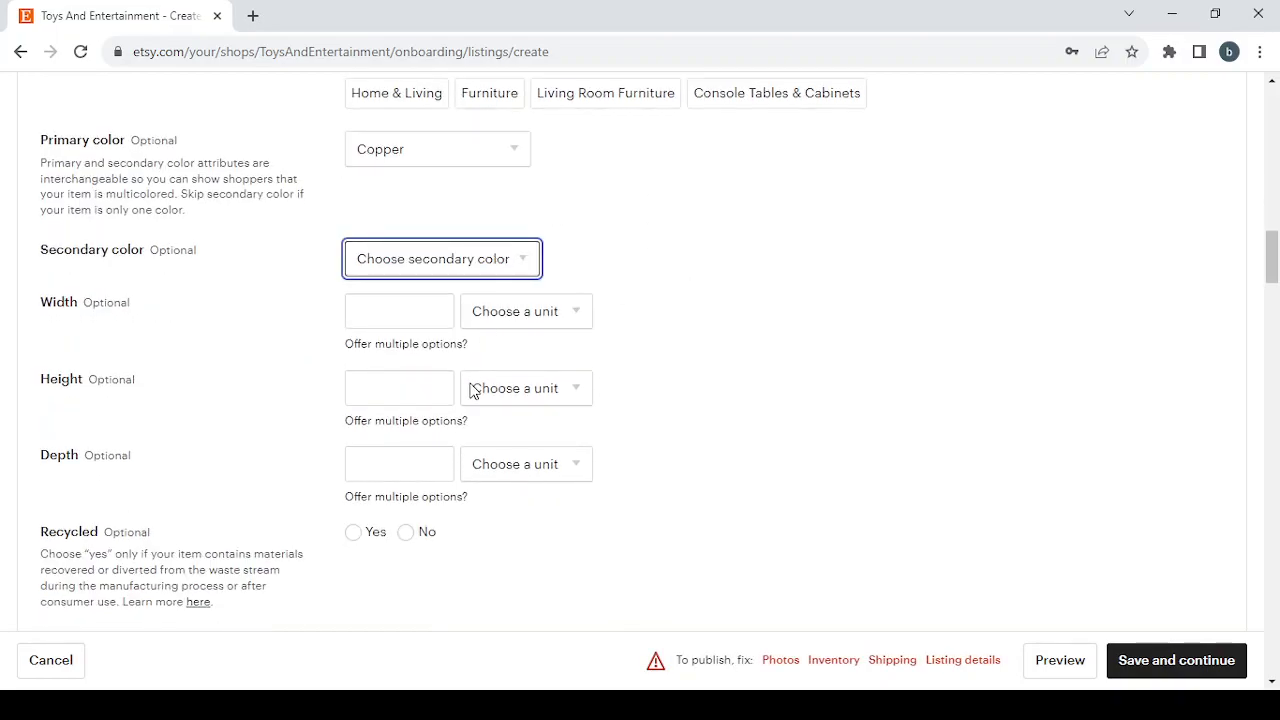
click(462, 447)
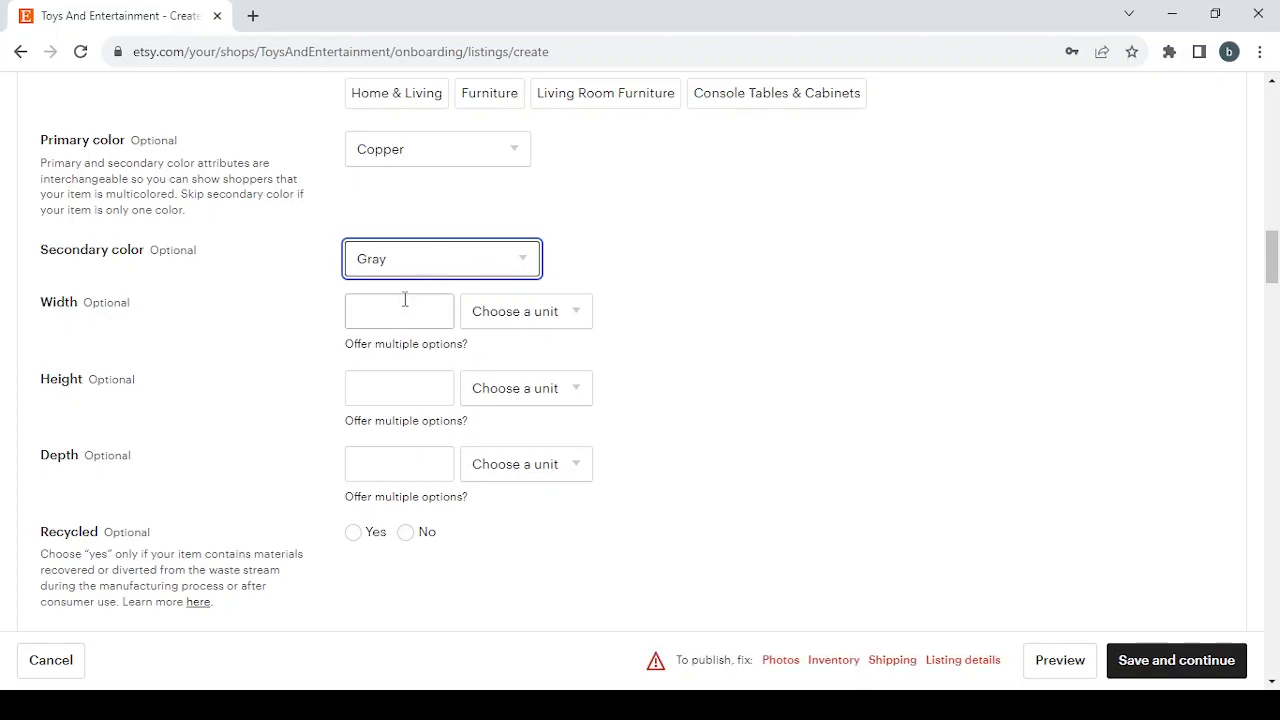
Examine the listing's optional width, height, depth, recycled and sustainability attributes
click(523, 314)
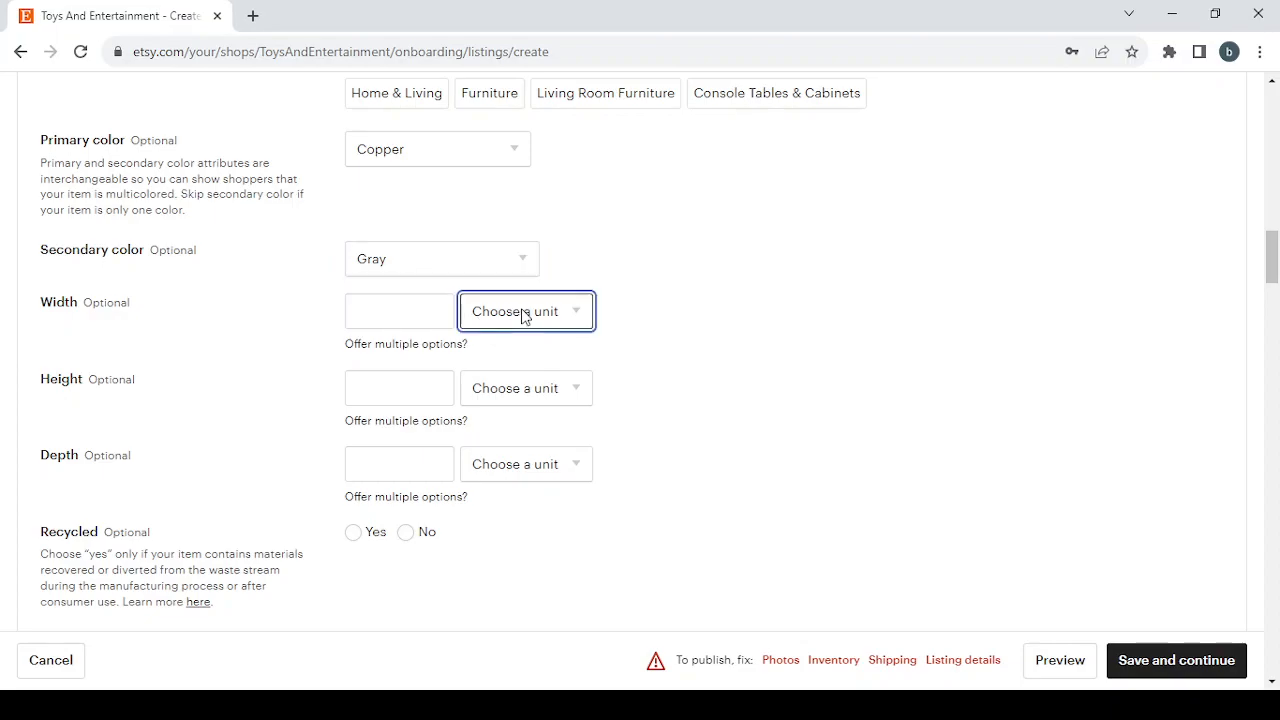
click(696, 346)
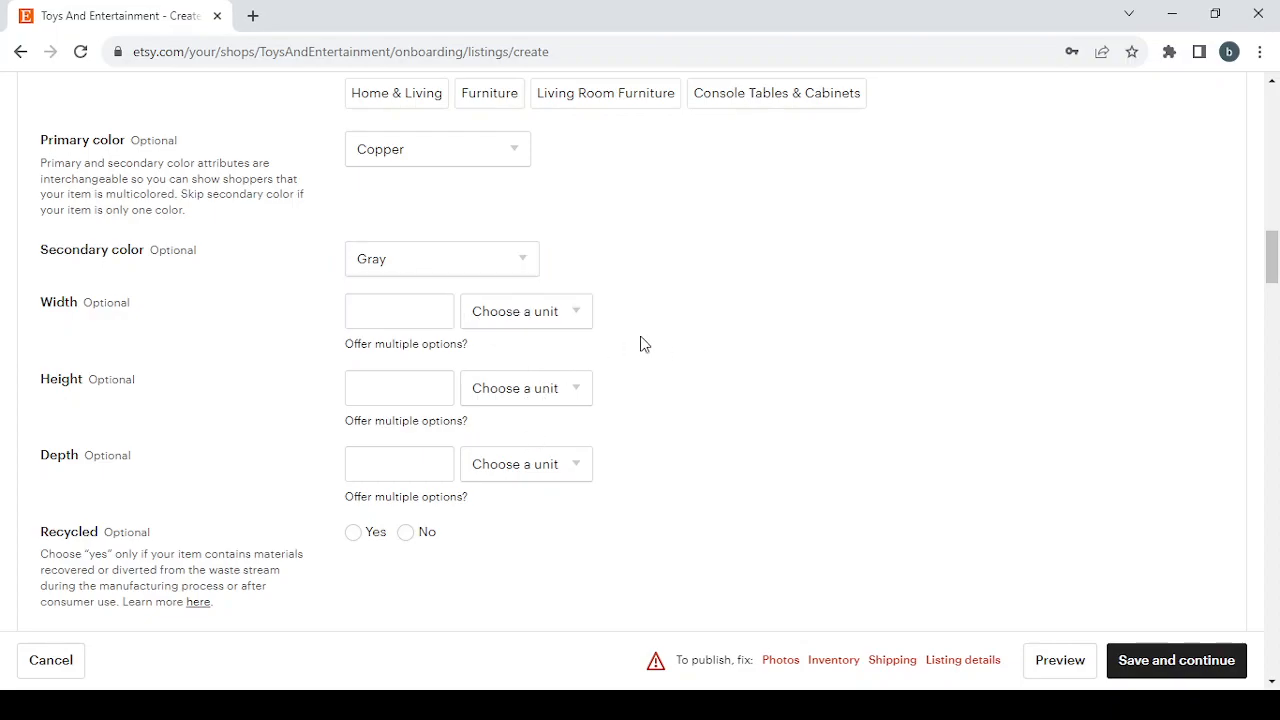
click(426, 390)
click(578, 388)
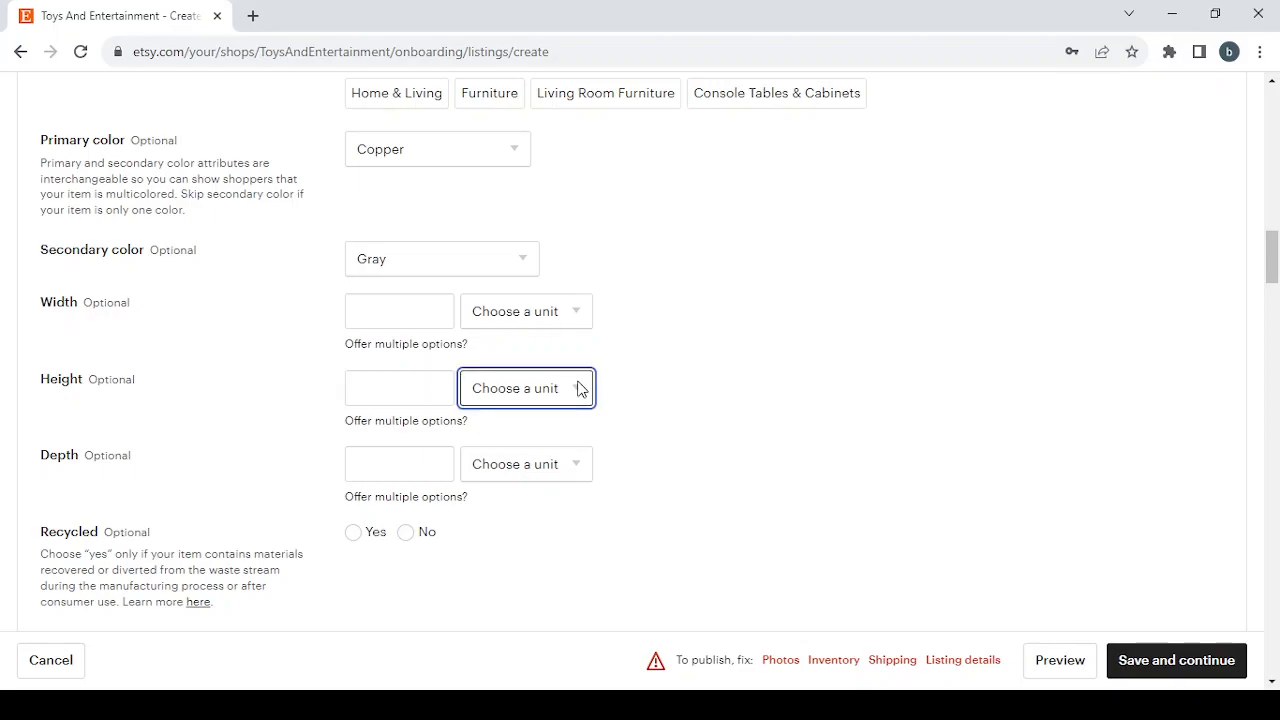
scroll(578, 388, down, 1)
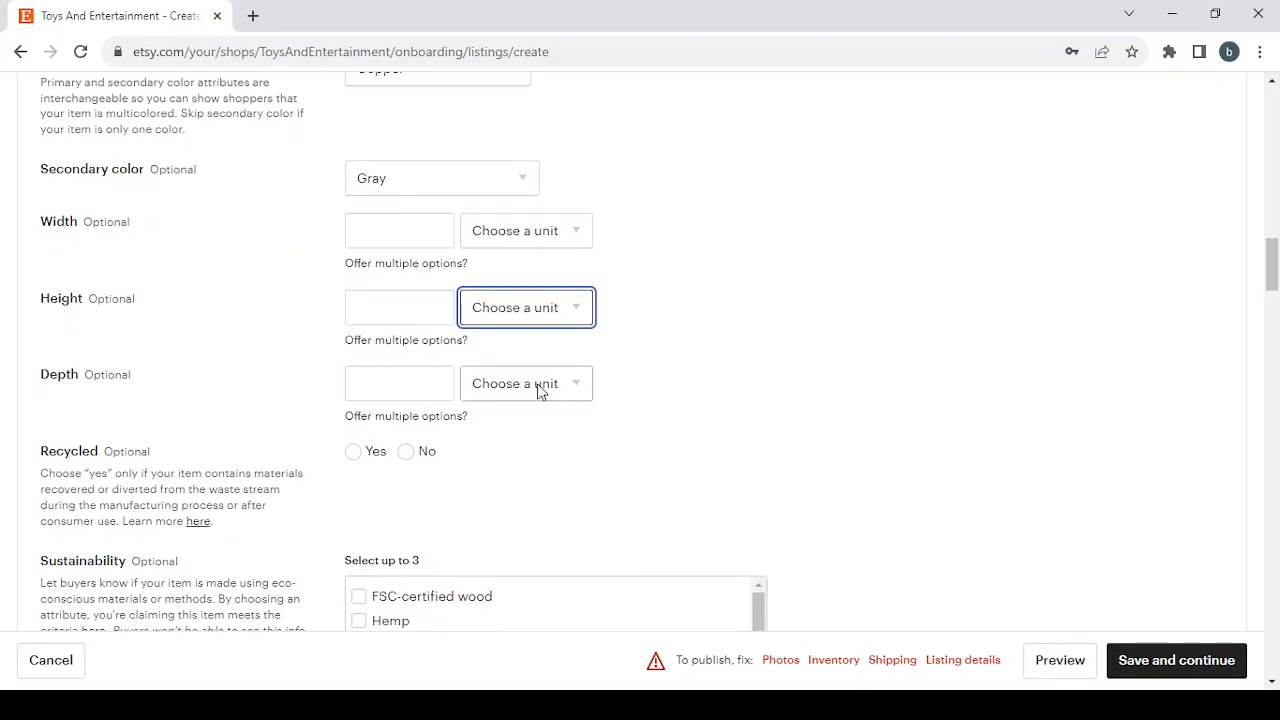
scroll(540, 390, down, 2)
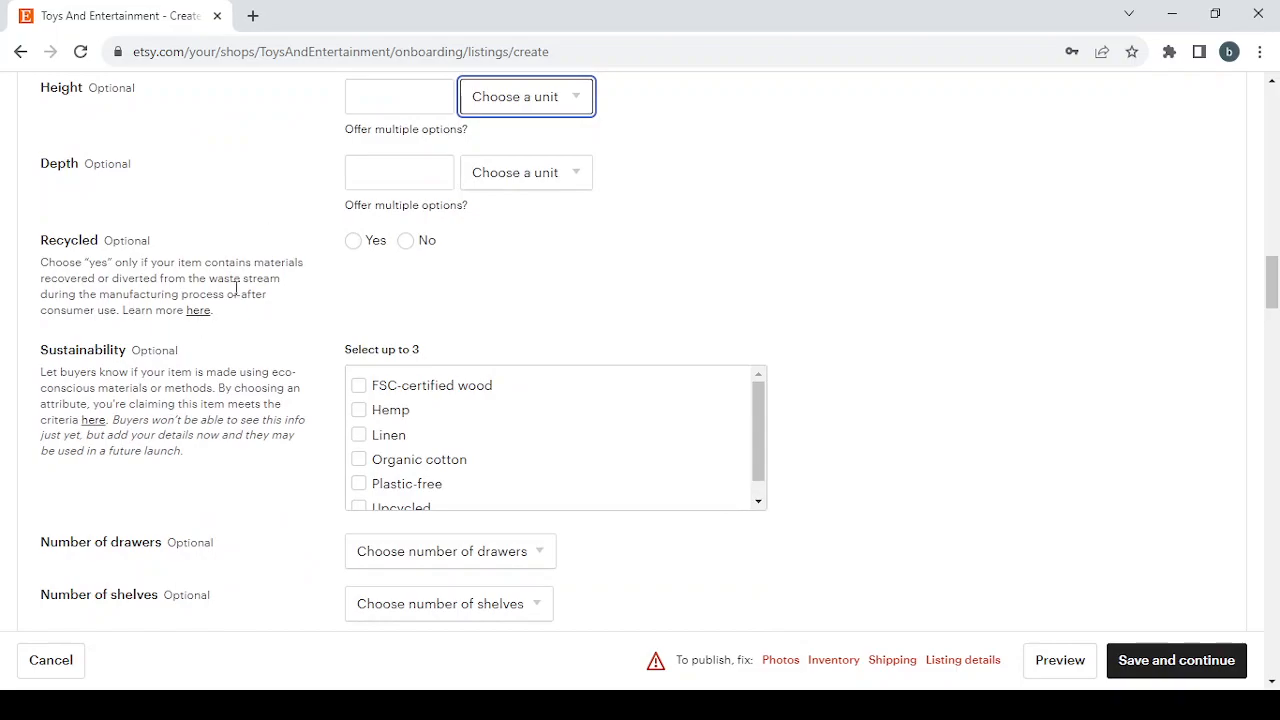
click(356, 244)
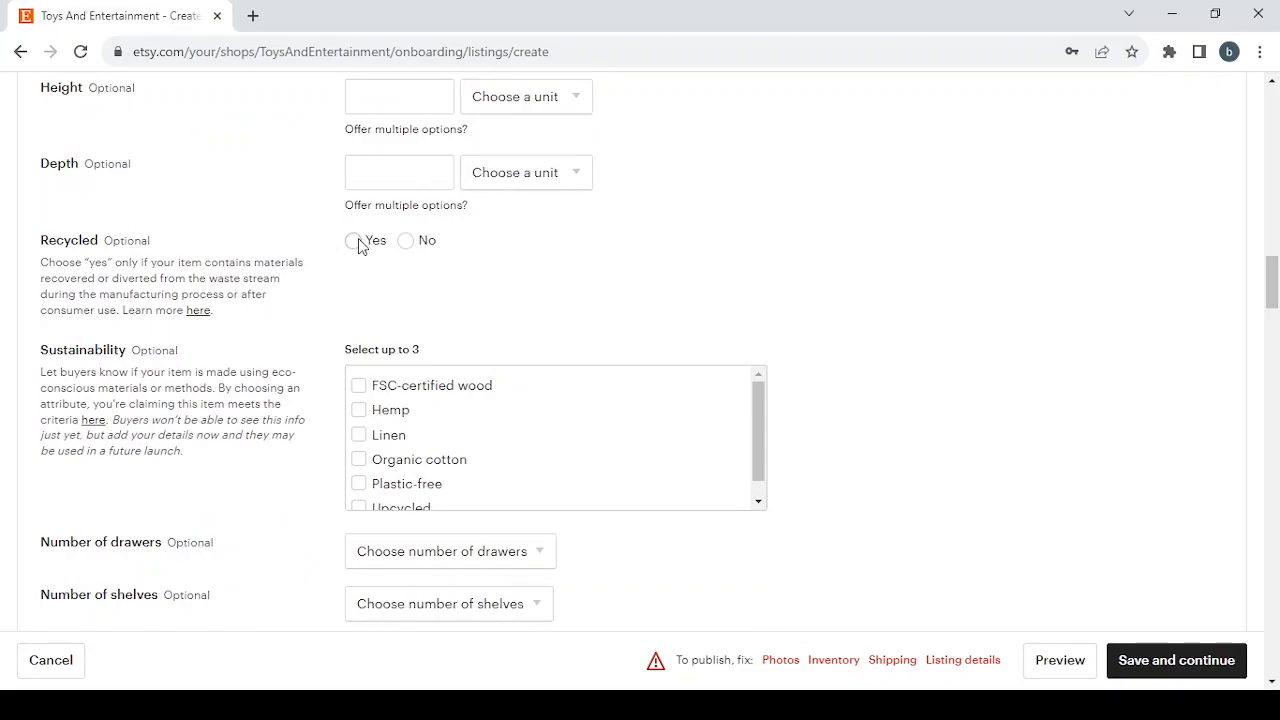
click(411, 244)
click(459, 246)
scroll(577, 271, down, 2)
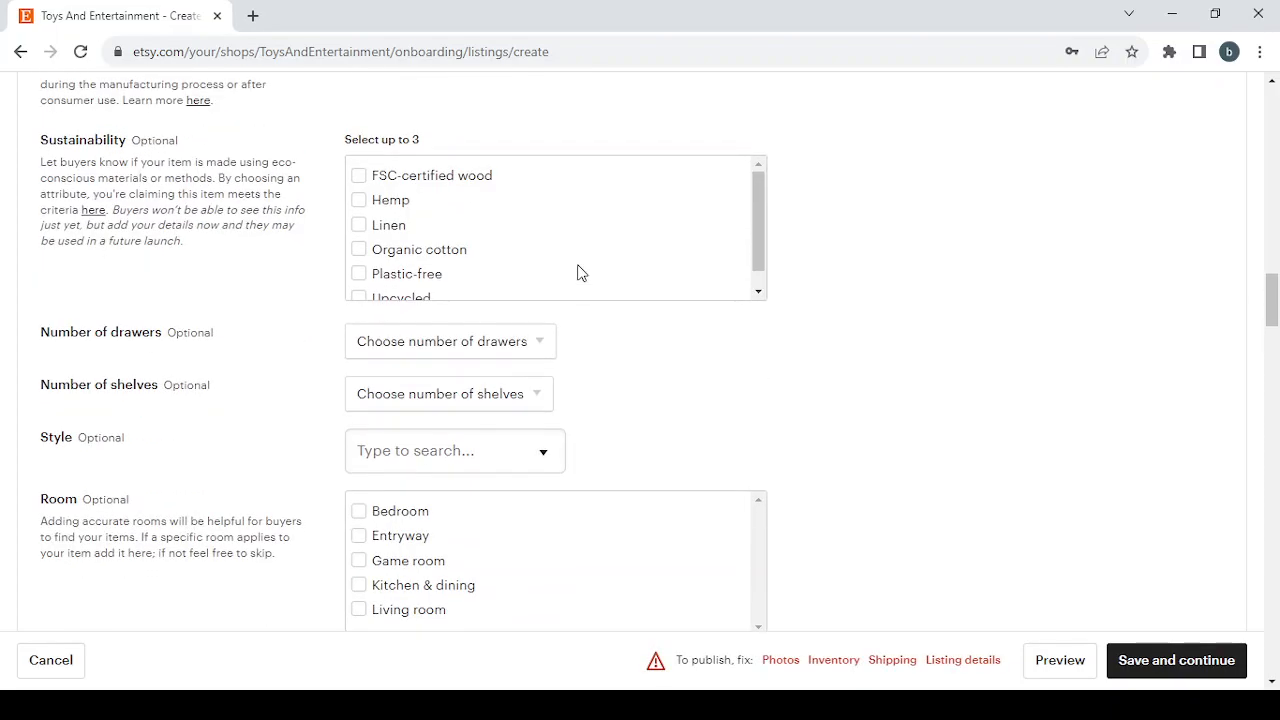
Mark the item's sustainability attributes as FSC-certified wood, Hemp and Linen
click(359, 177)
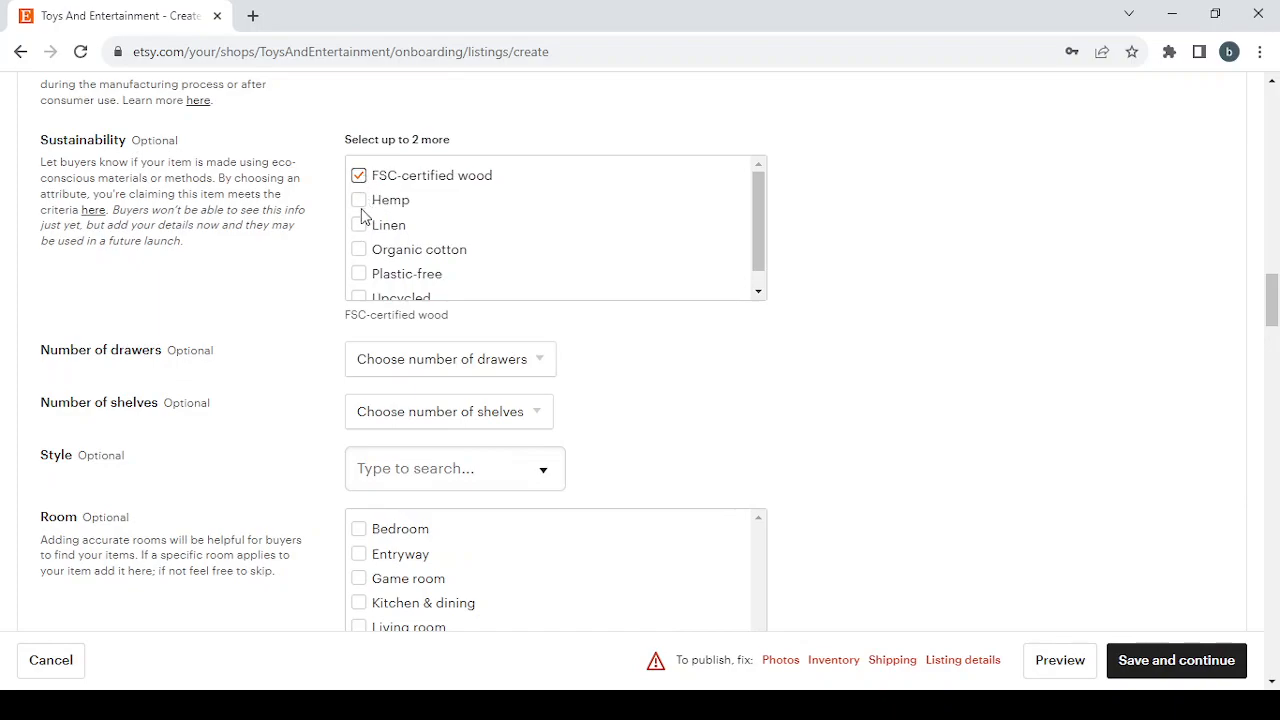
click(359, 201)
click(357, 225)
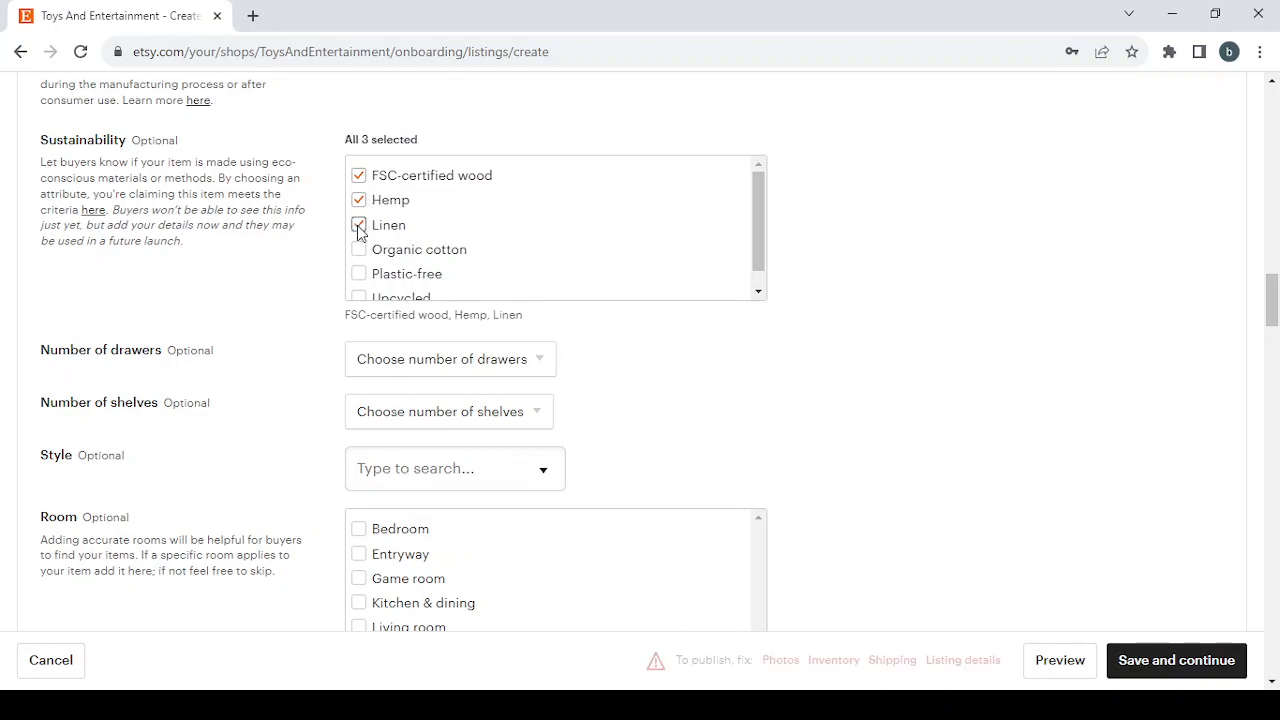
scroll(730, 287, down, 1)
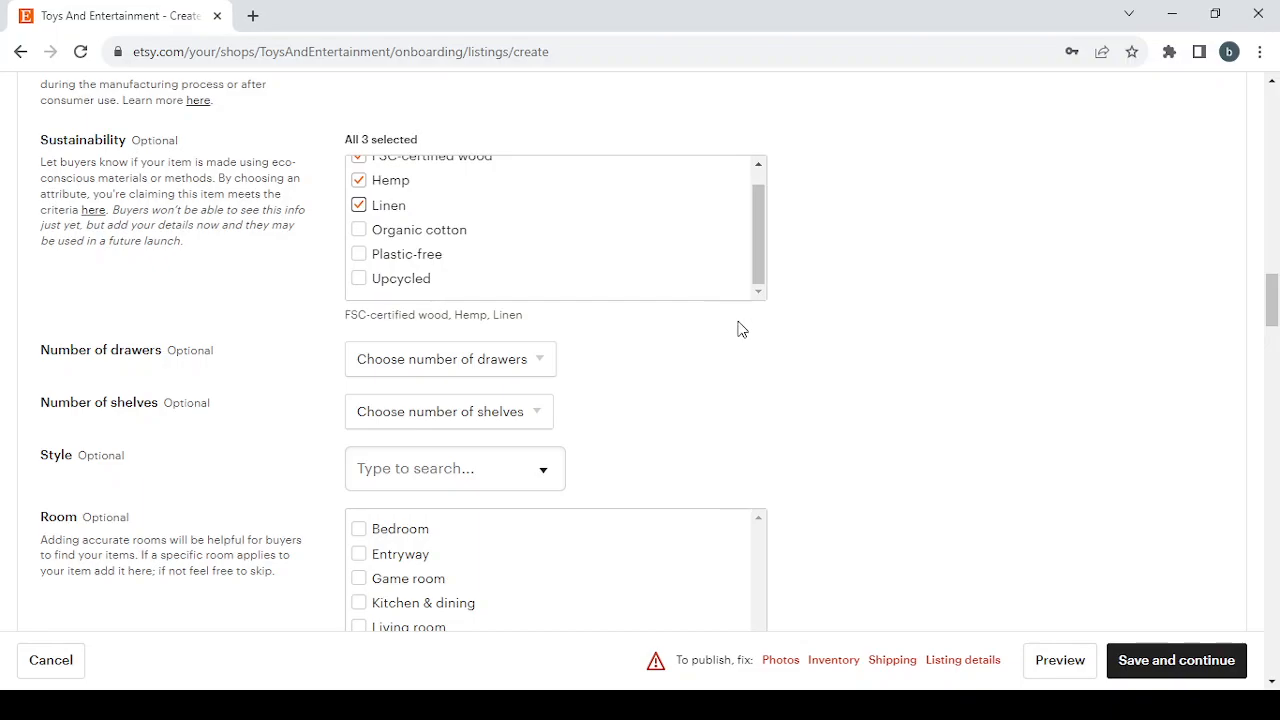
scroll(740, 330, down, 2)
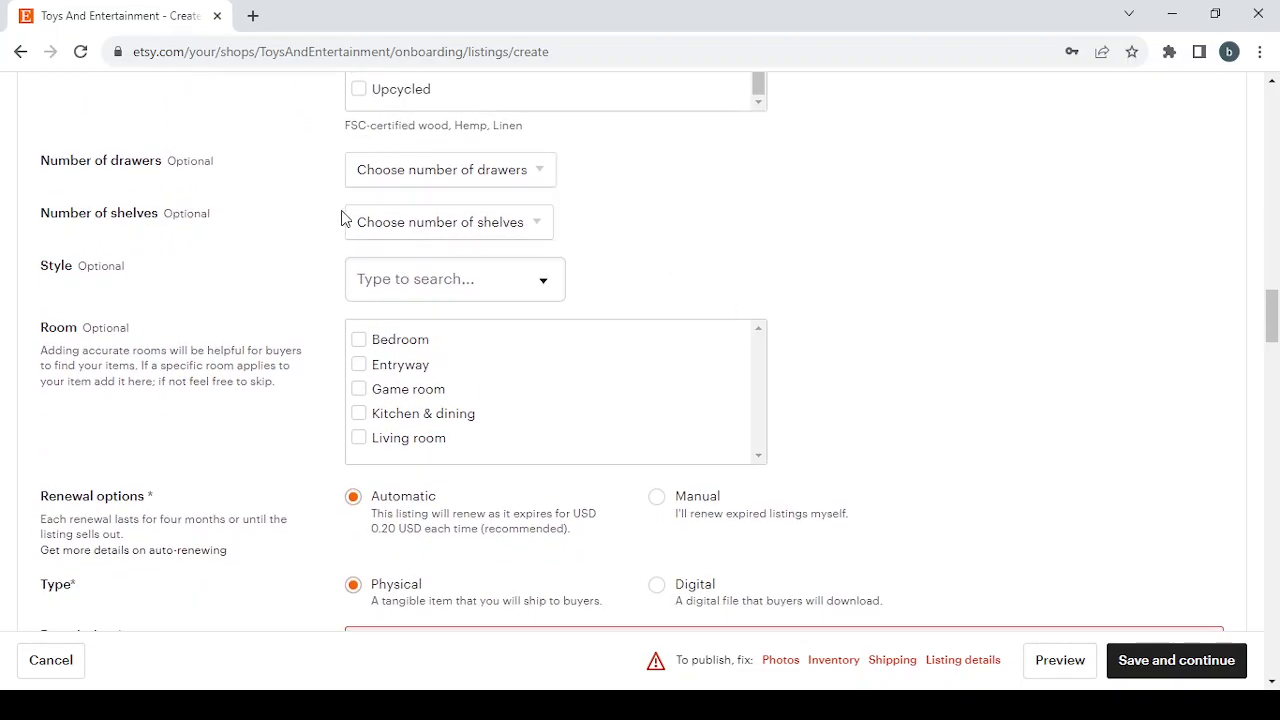
scroll(680, 277, down, 1)
click(463, 216)
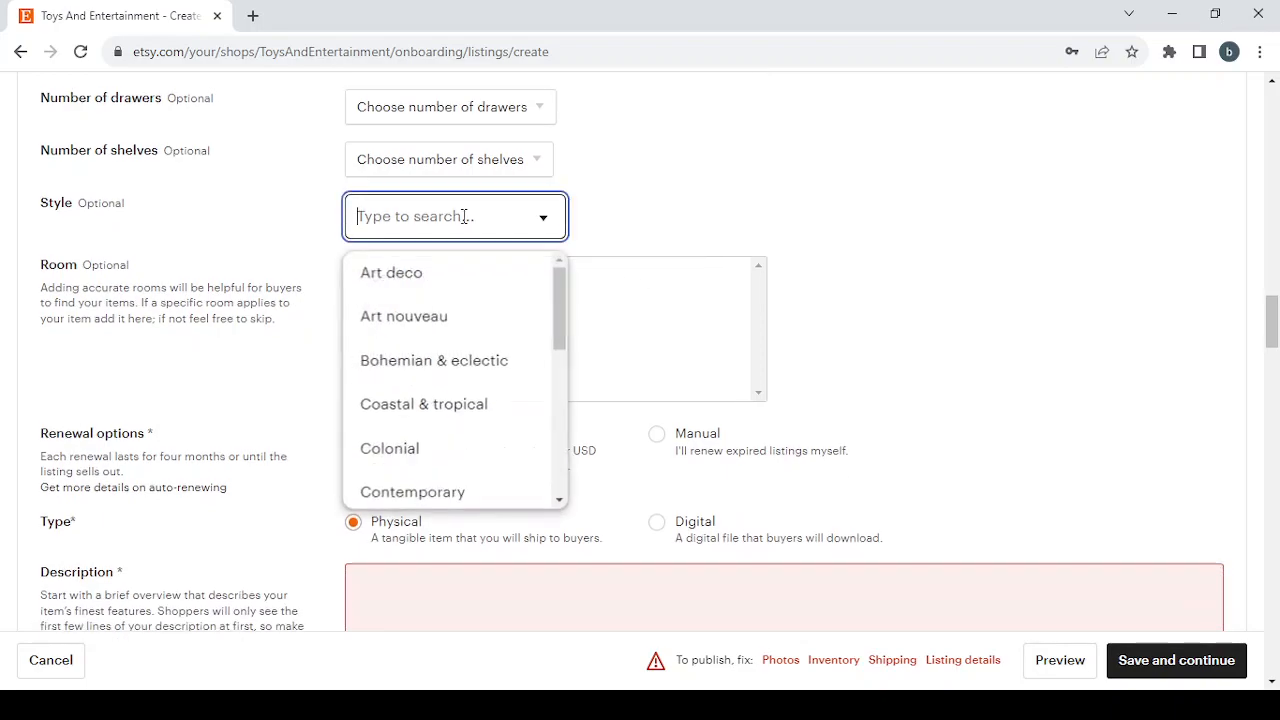
click(663, 180)
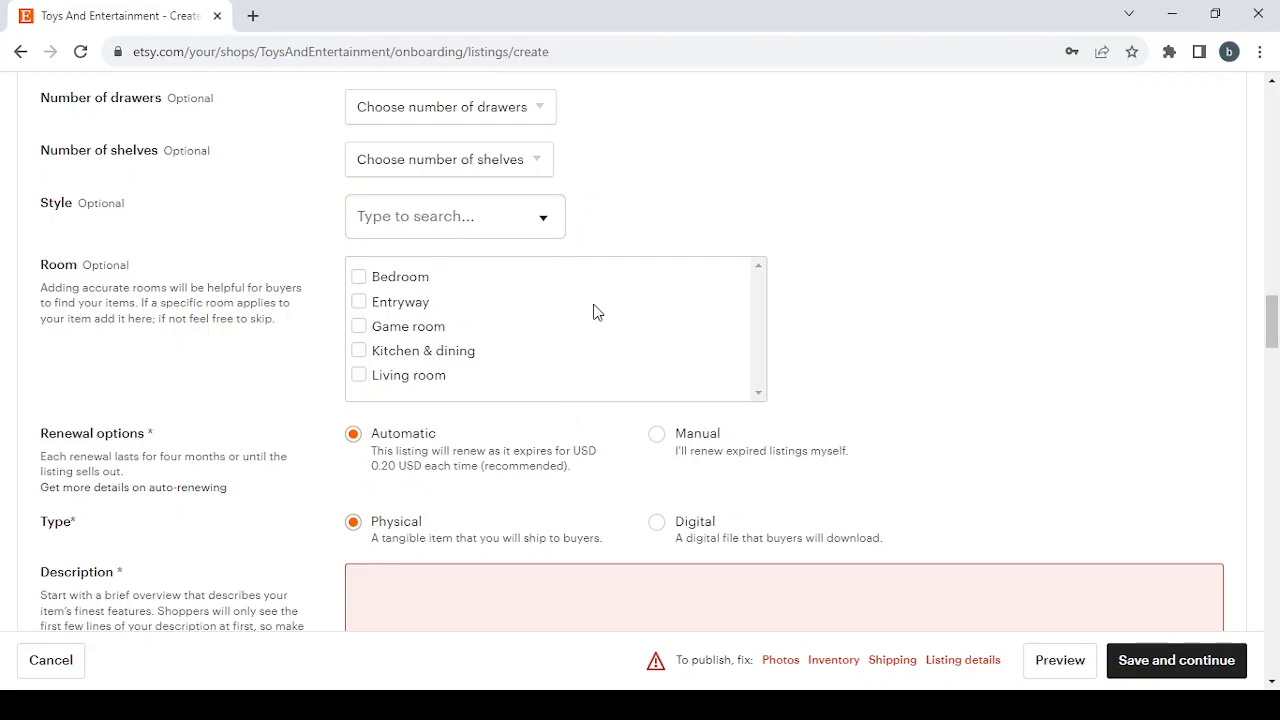
Set the listing's renewal option to Manual
scroll(594, 309, down, 2)
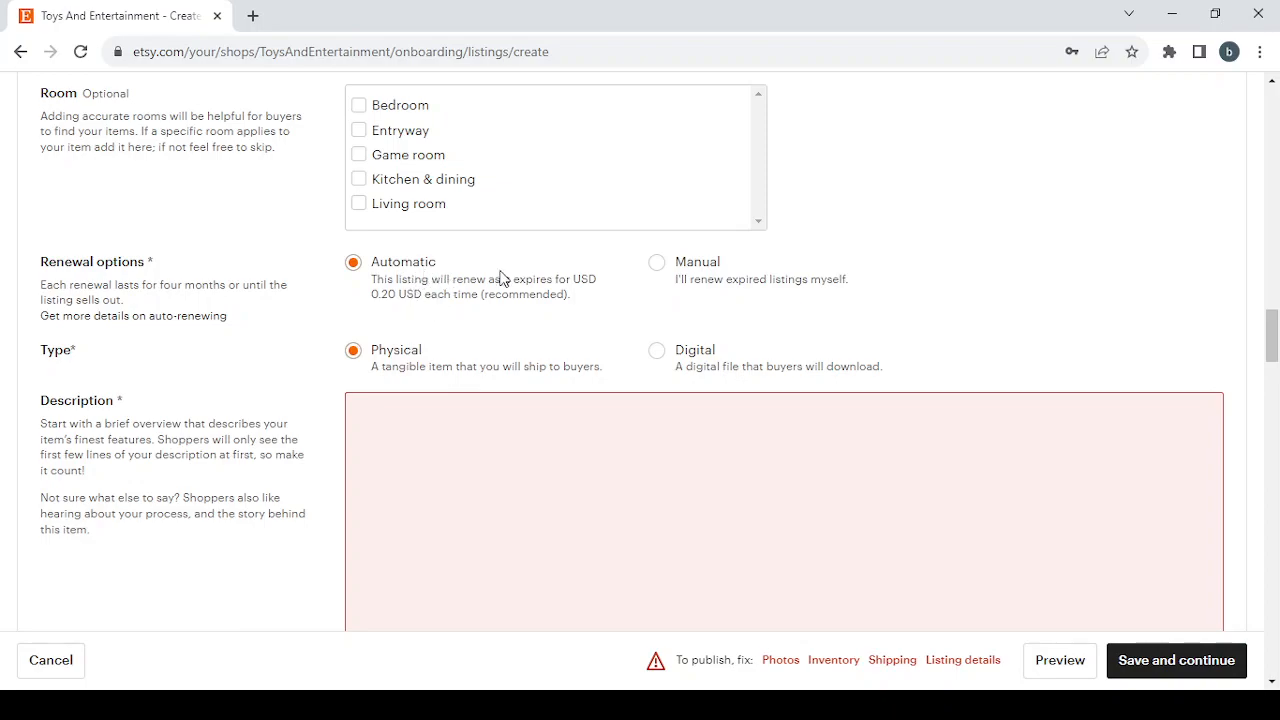
click(657, 265)
scroll(493, 445, down, 2)
click(502, 705)
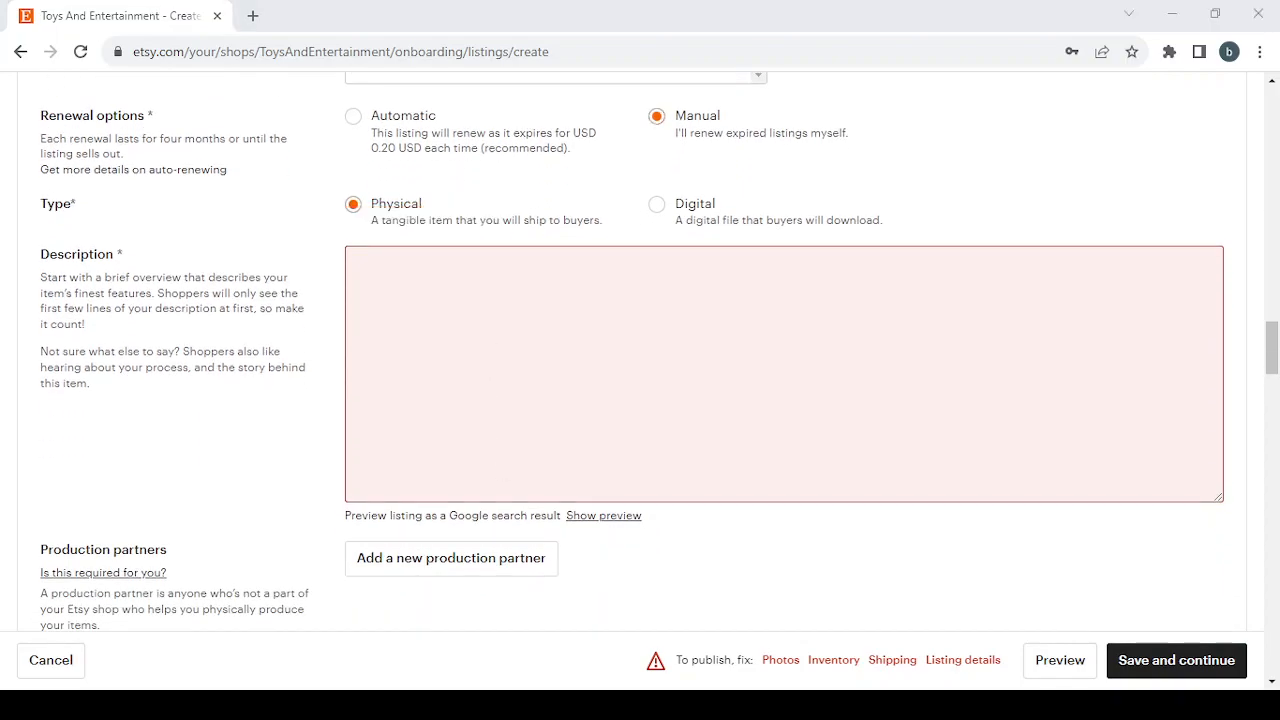
click(502, 705)
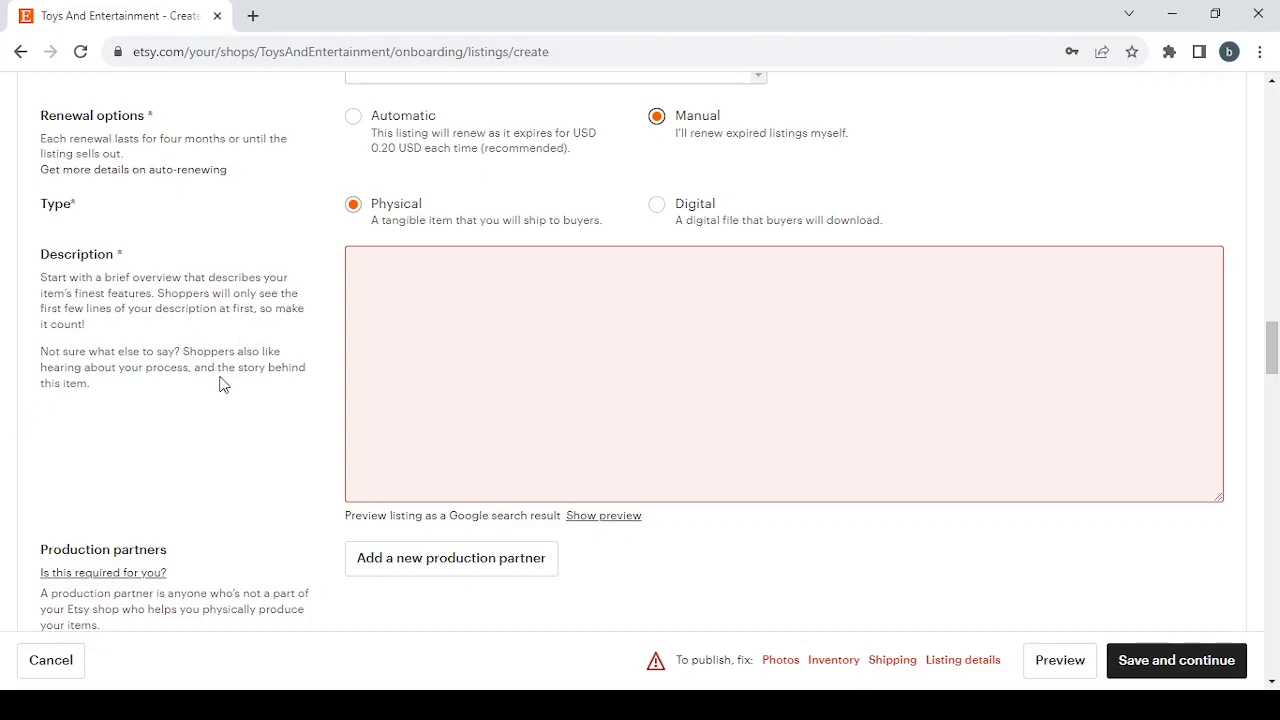
click(546, 389)
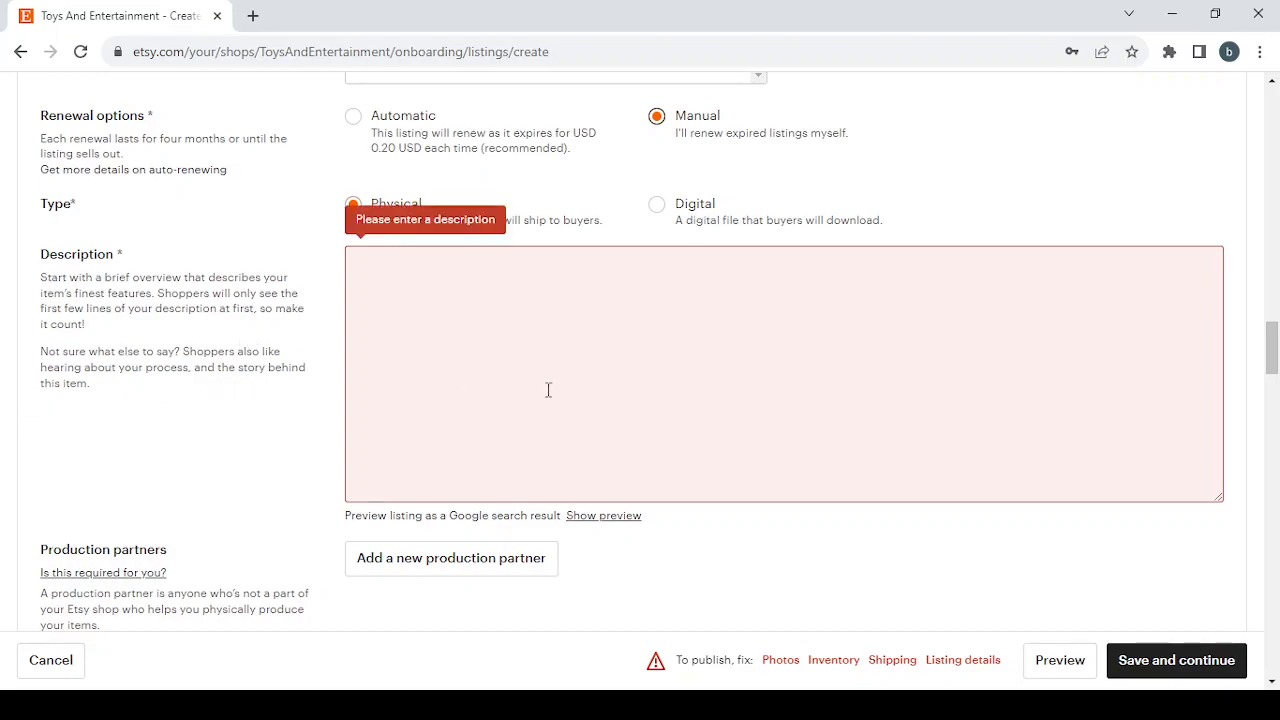
Examine the listing's production partner, section, tags, inventory and pricing fields and its shipping options
scroll(546, 389, down, 2)
scroll(546, 389, down, 5)
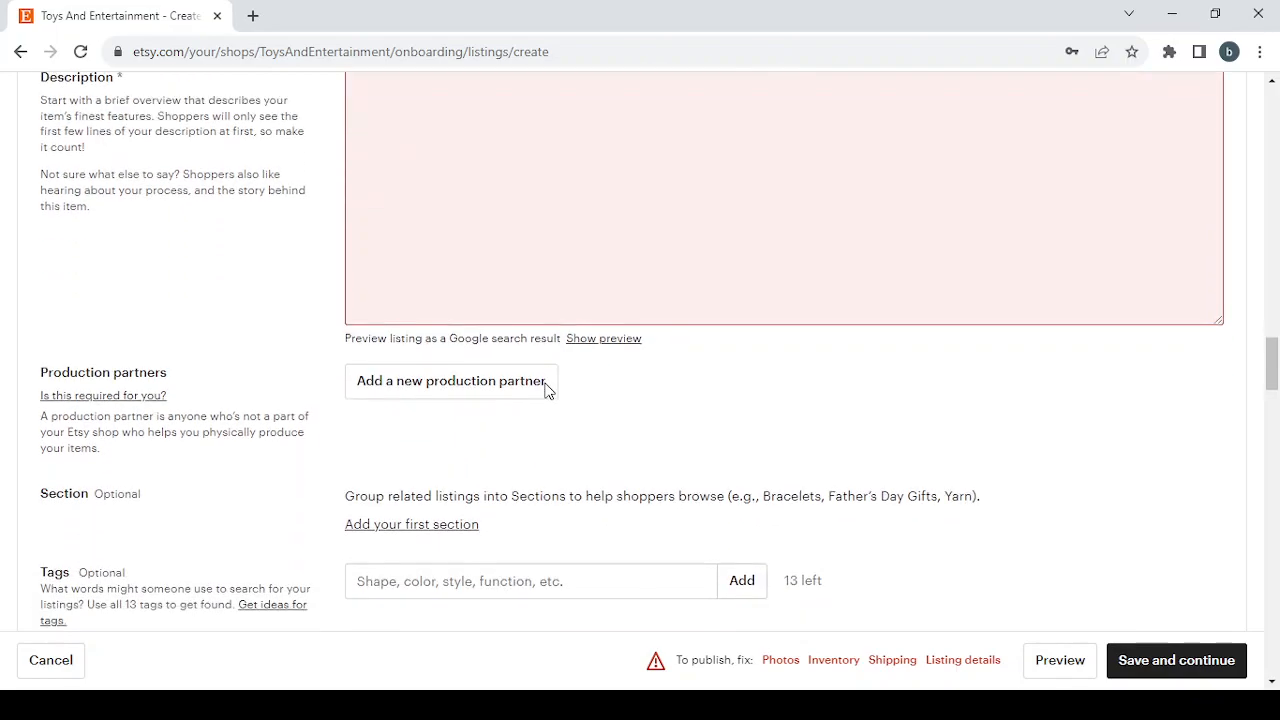
scroll(546, 389, down, 1)
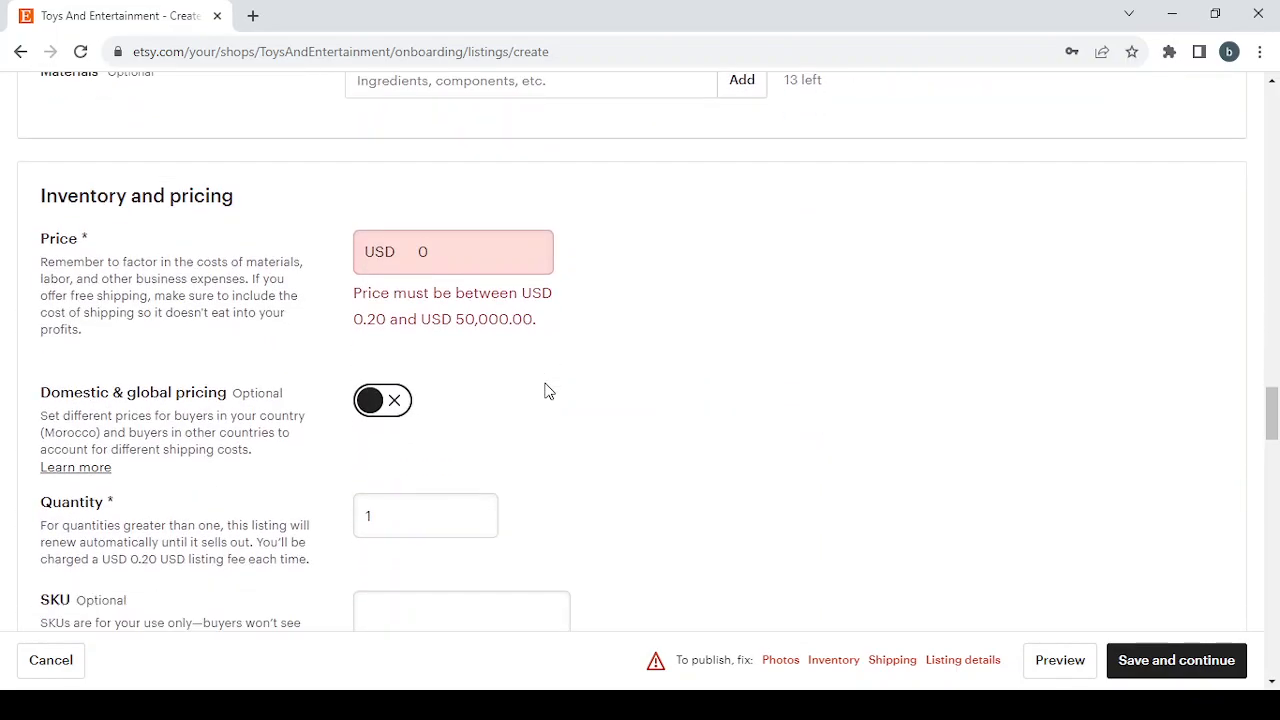
scroll(636, 526, down, 12)
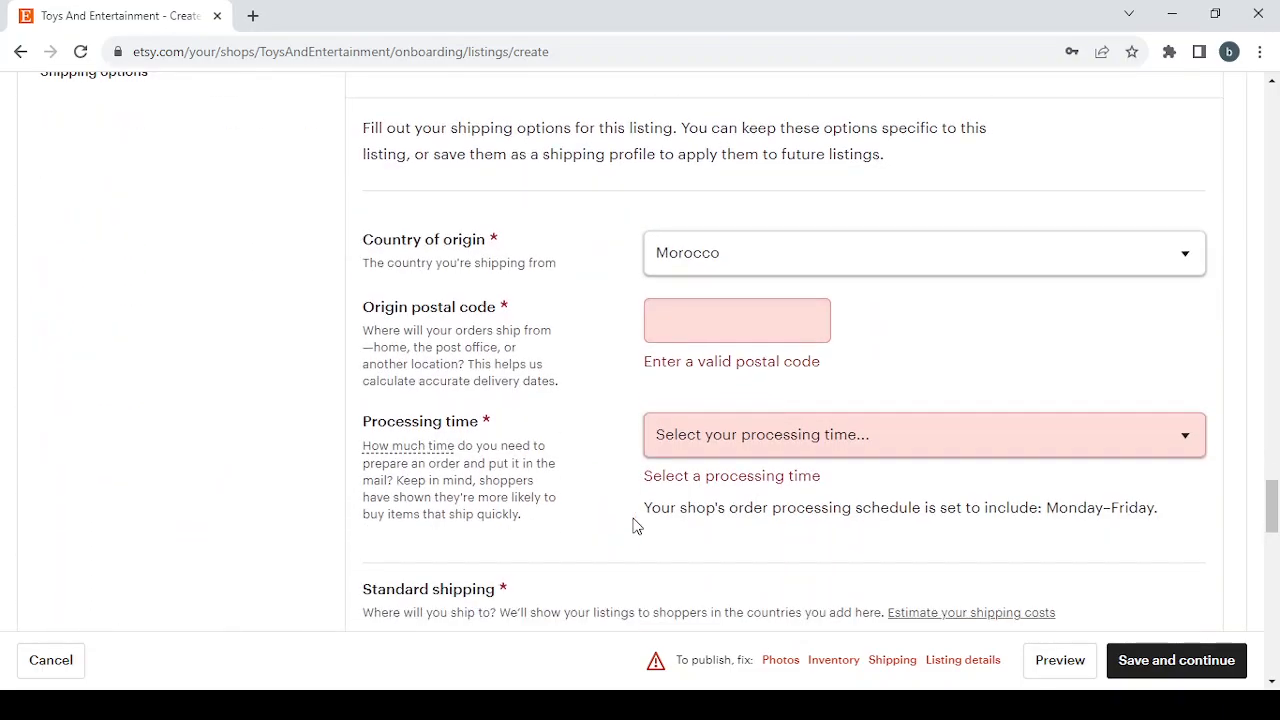
scroll(634, 526, down, 1)
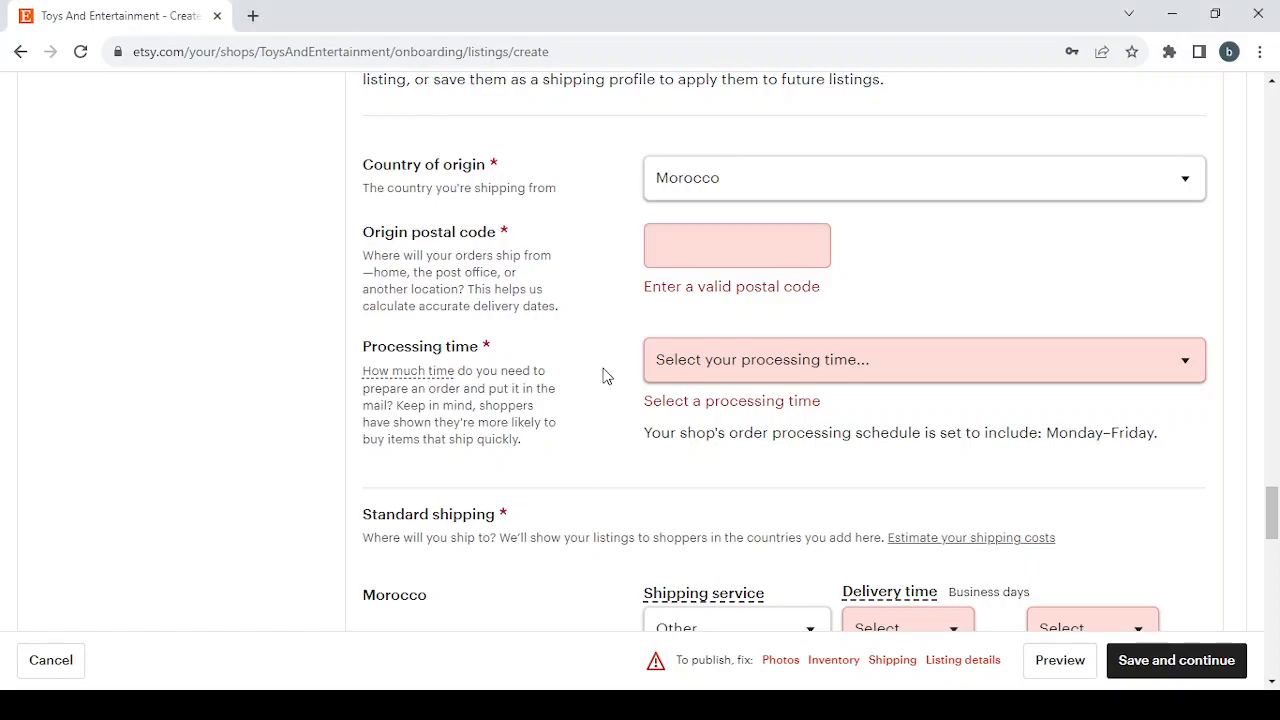
scroll(603, 376, down, 2)
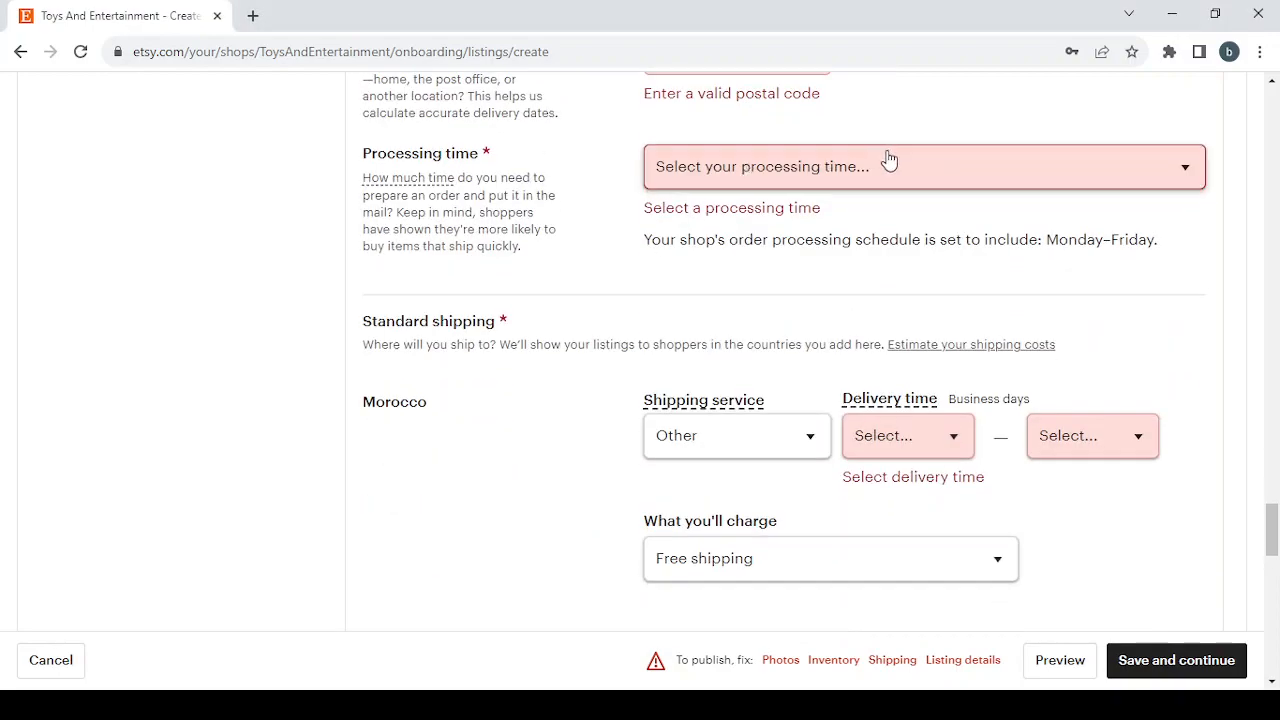
scroll(683, 423, down, 1)
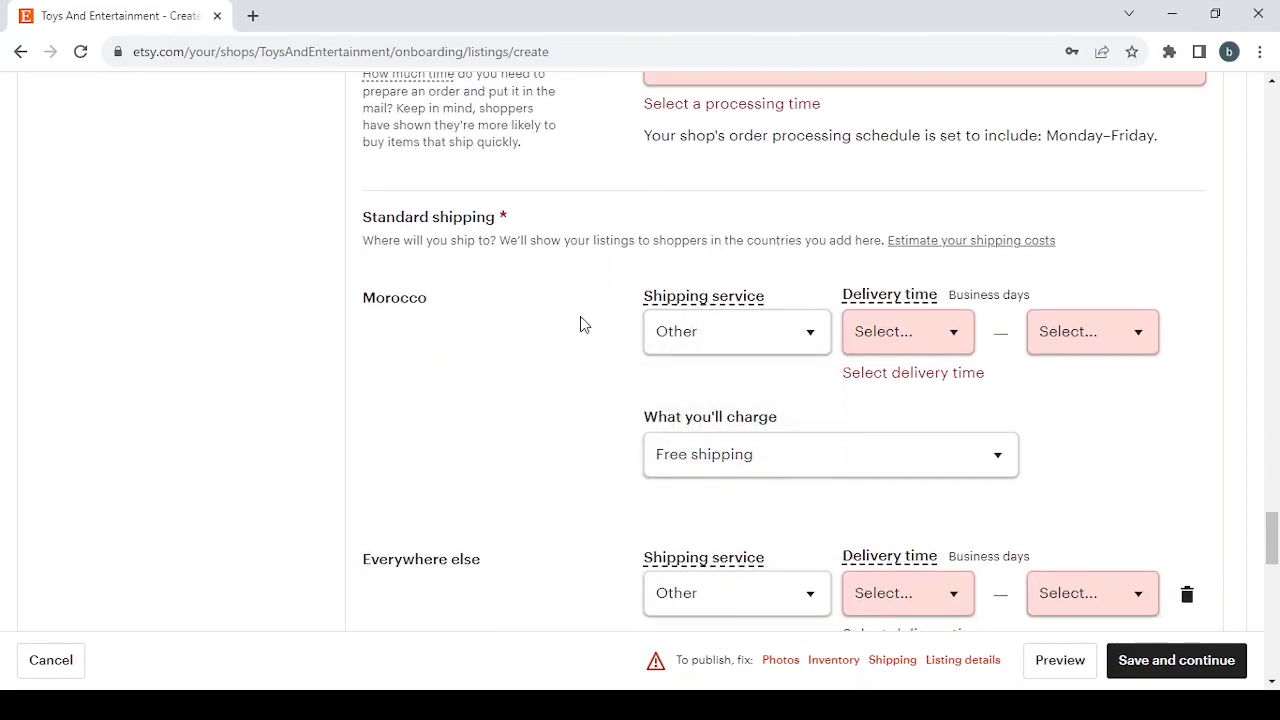
scroll(583, 324, down, 1)
scroll(583, 324, down, 1)
Open the choice of other returns and exchanges policies for this listing
scroll(489, 466, down, 7)
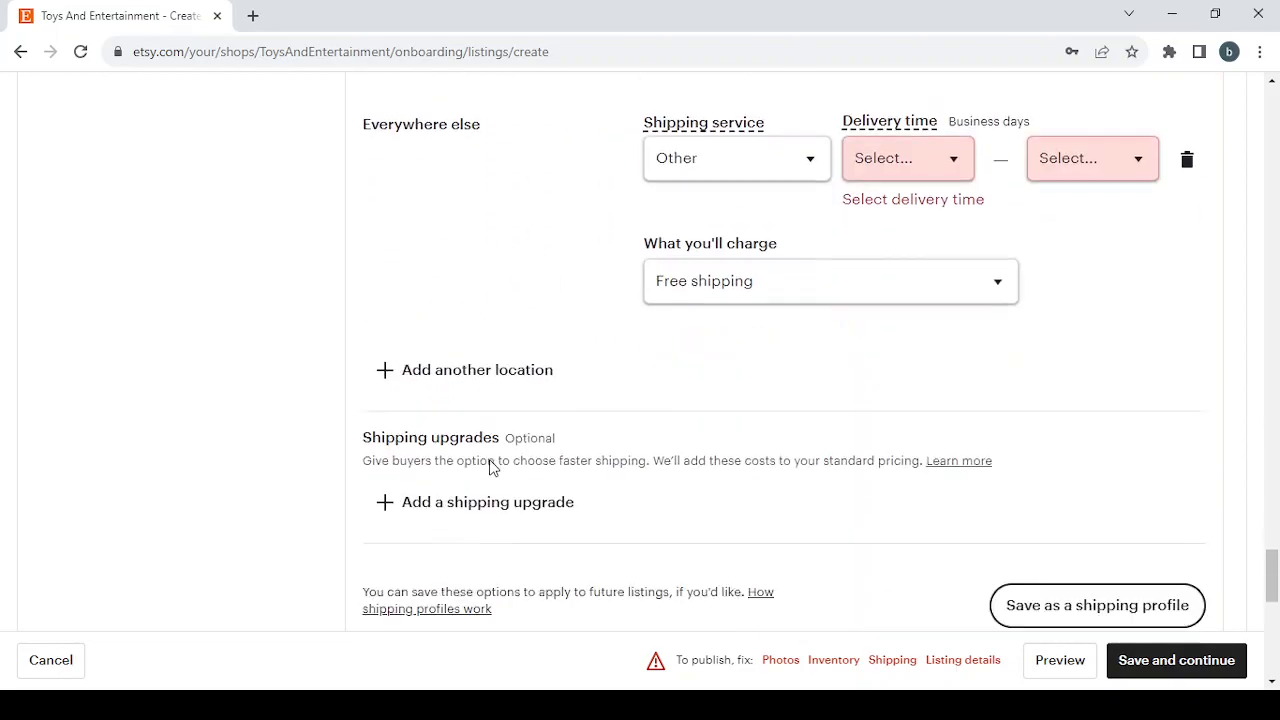
scroll(489, 466, down, 5)
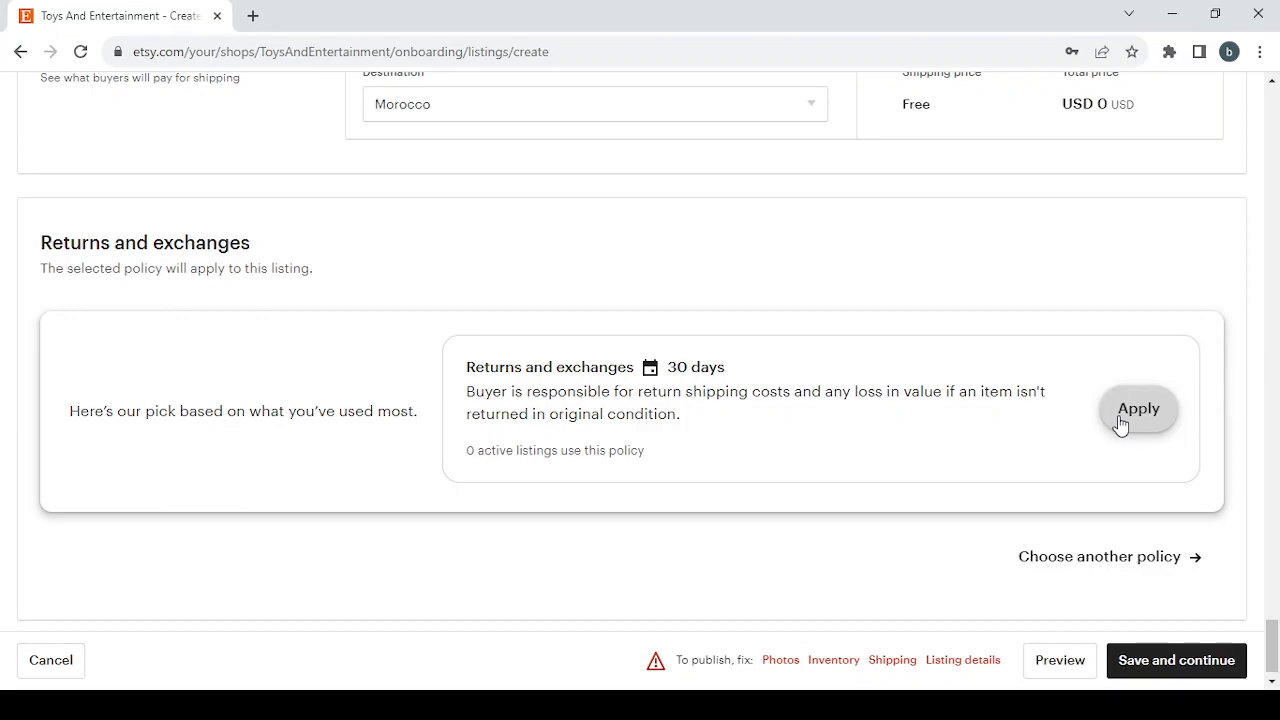
click(1121, 580)
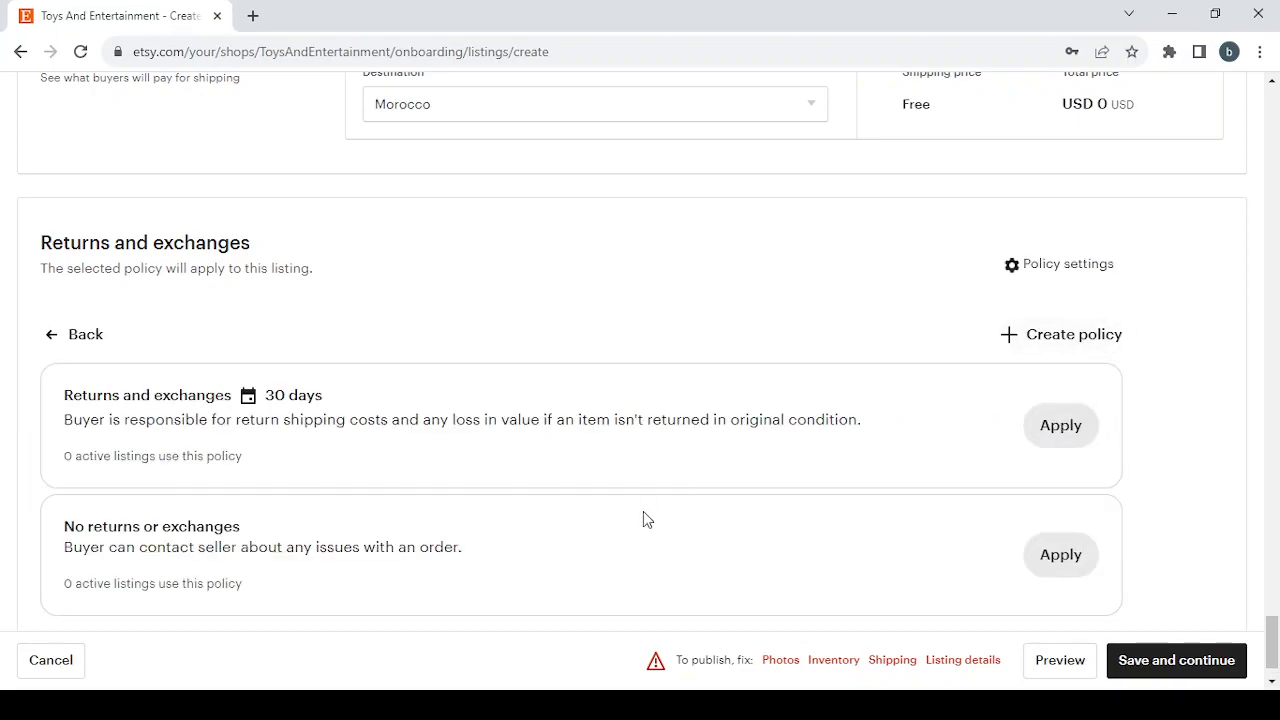